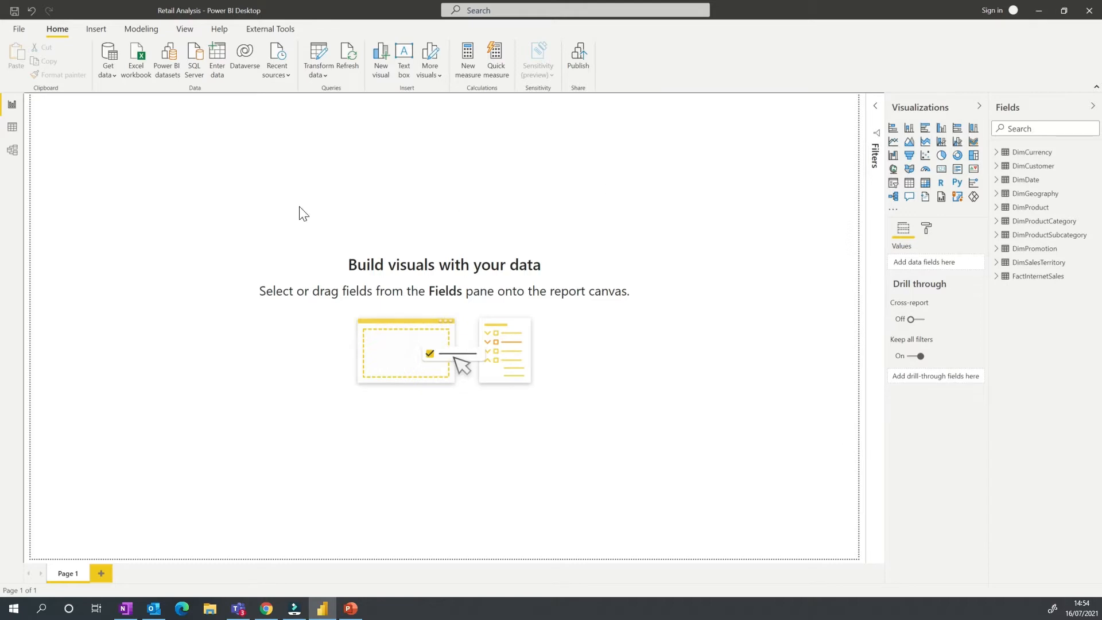
- Check the model's table relationships and build a report table with CalendarYear from DimDate and SalesAmount from FactInternetSales
{"action": "left_click", "coordinate": [13, 151]}
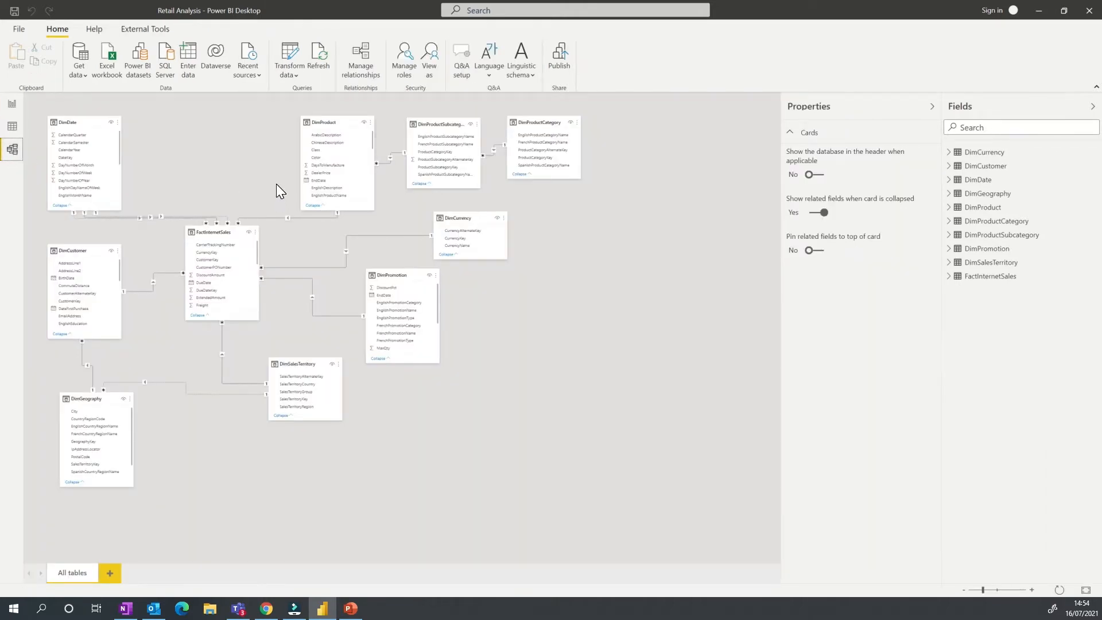
{"action": "left_click", "coordinate": [12, 104]}
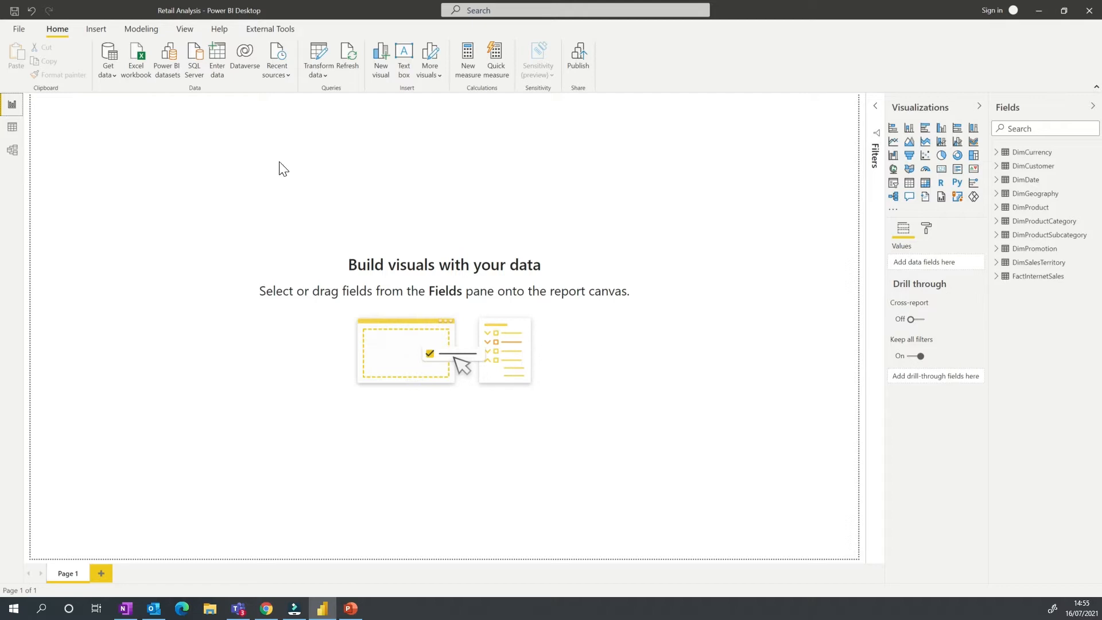
{"action": "left_click", "coordinate": [1002, 181]}
{"action": "left_click_drag", "start_coordinate": [1050, 225], "coordinate": [574, 227]}
{"action": "left_click", "coordinate": [997, 180]}
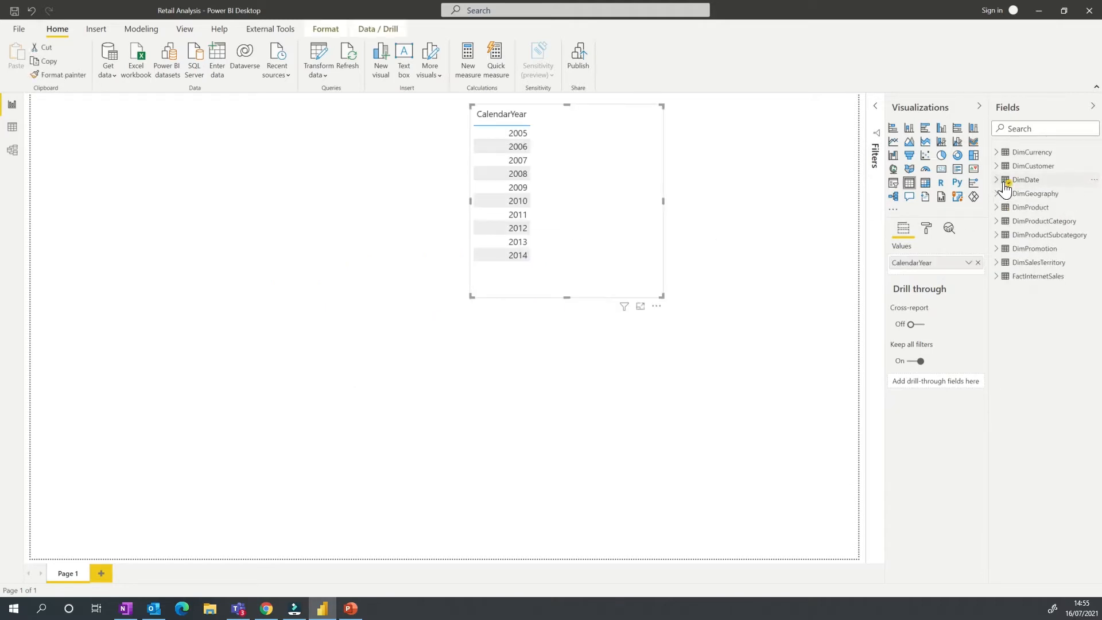
{"action": "left_click", "coordinate": [997, 276]}
{"action": "left_click_drag", "start_coordinate": [1050, 510], "coordinate": [587, 225]}
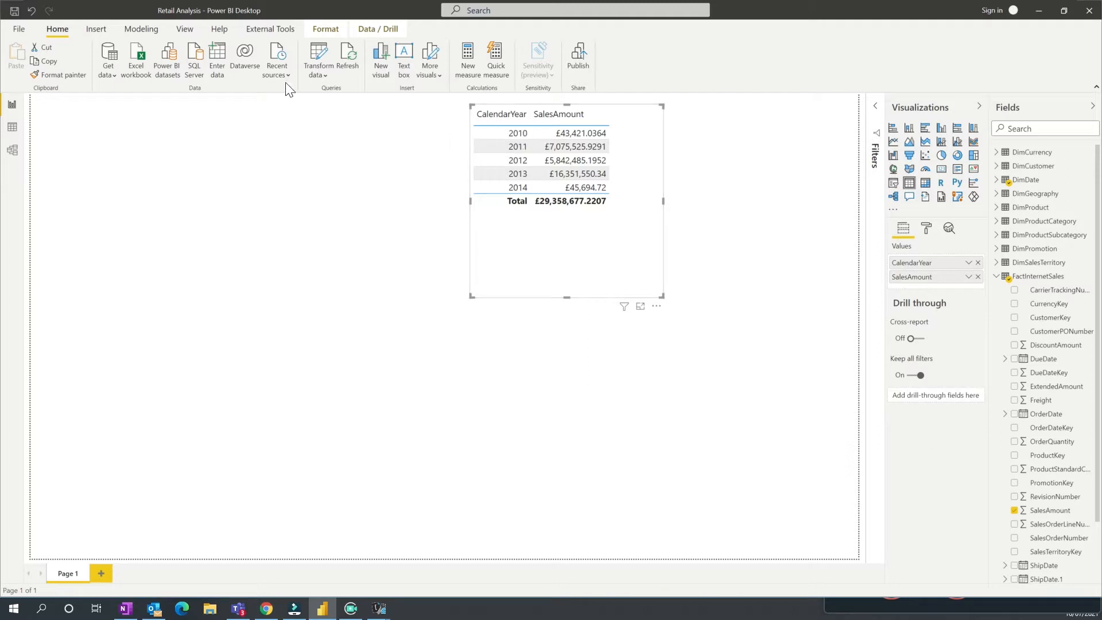
- Switch to DAX Studio on the Retail Analysis model and examine the model size in the VertiPaq Analyzer metrics summary
{"action": "left_click", "coordinate": [270, 29]}
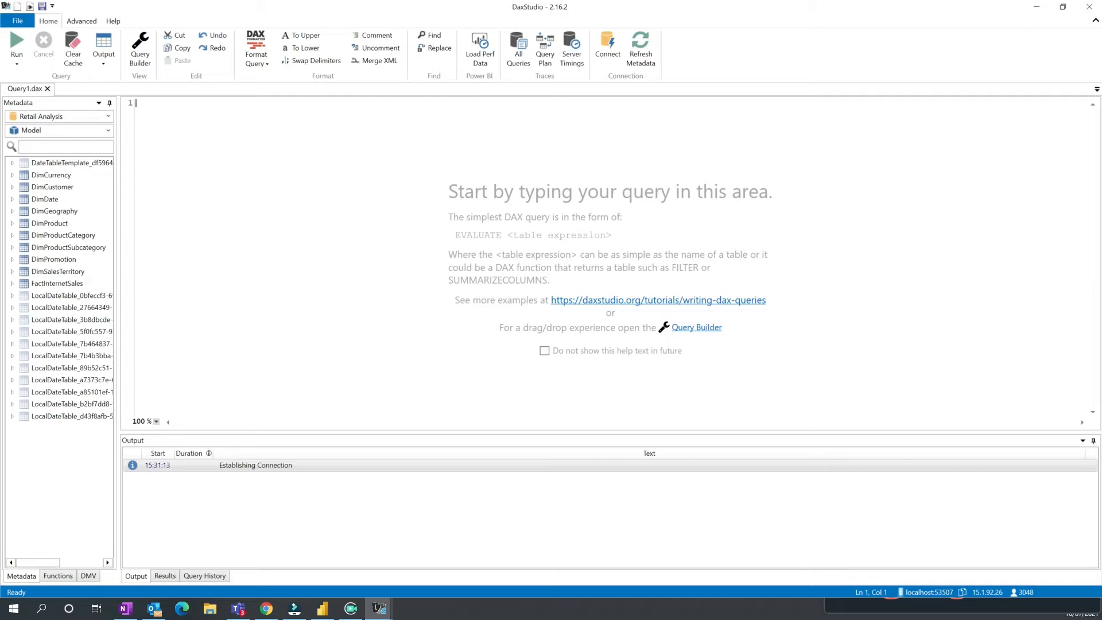
{"action": "left_click", "coordinate": [77, 21]}
{"action": "left_click", "coordinate": [92, 60]}
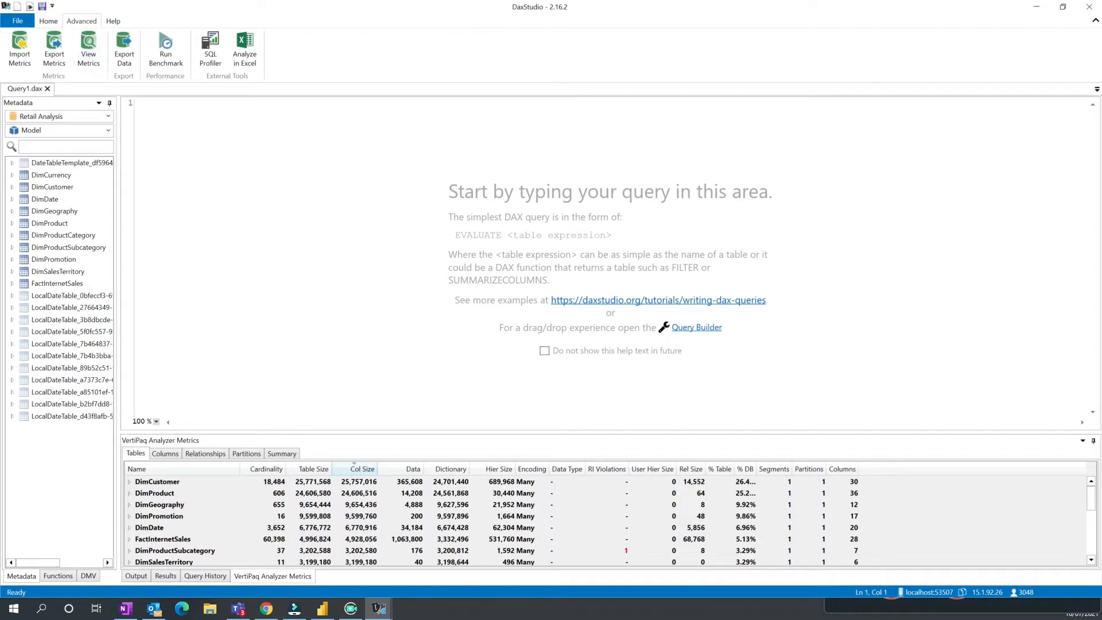
{"action": "left_click_drag", "start_coordinate": [283, 432], "coordinate": [283, 396]}
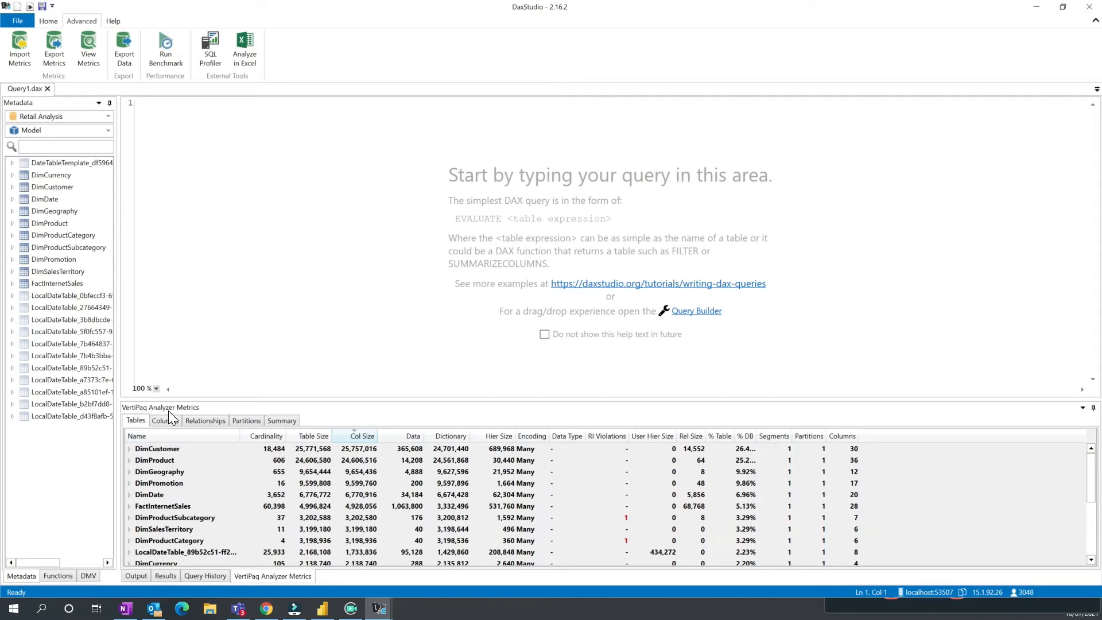
{"action": "left_click", "coordinate": [278, 420]}
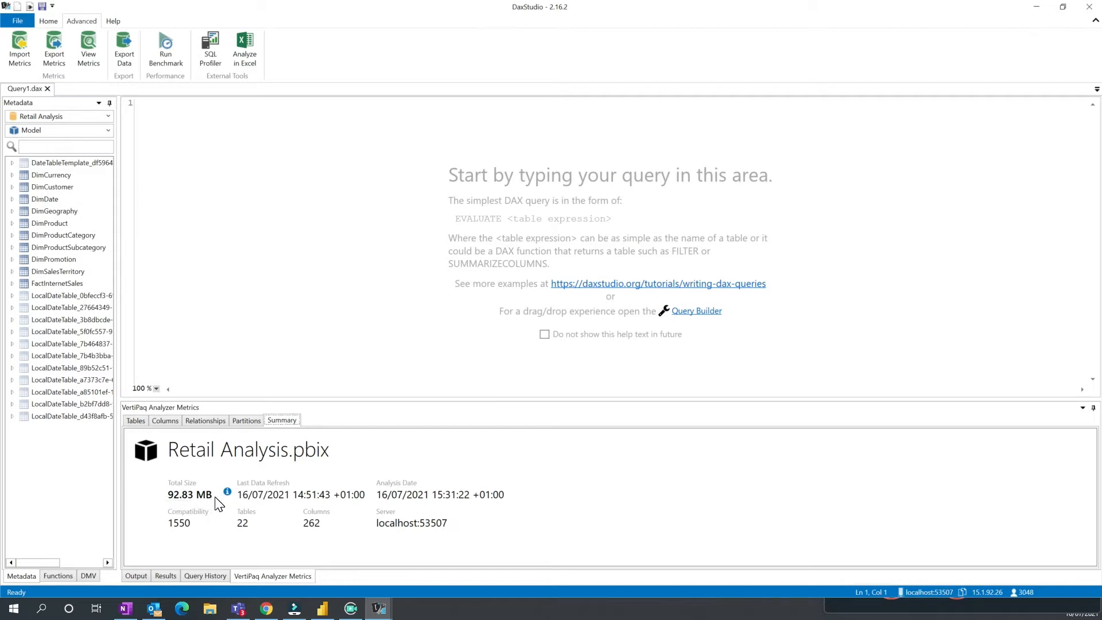
- Switch back to Power BI, open the Power Query Editor and start a Between date filter on the OrderDate column of FactInternetSales
{"action": "key", "text": "alt+Tab"}
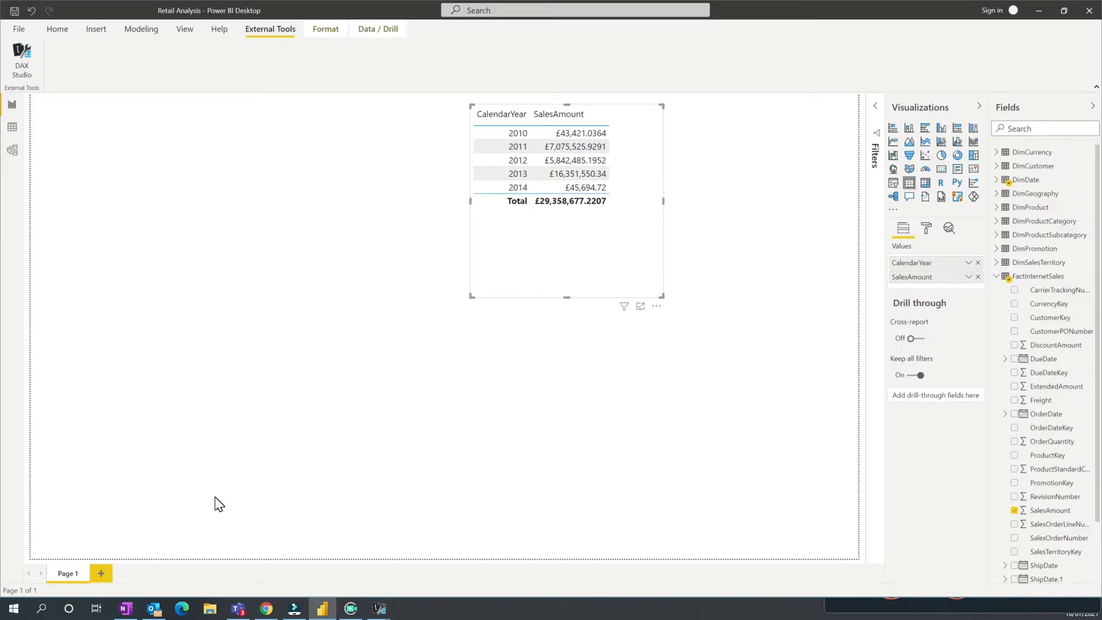
{"action": "left_click", "coordinate": [58, 30]}
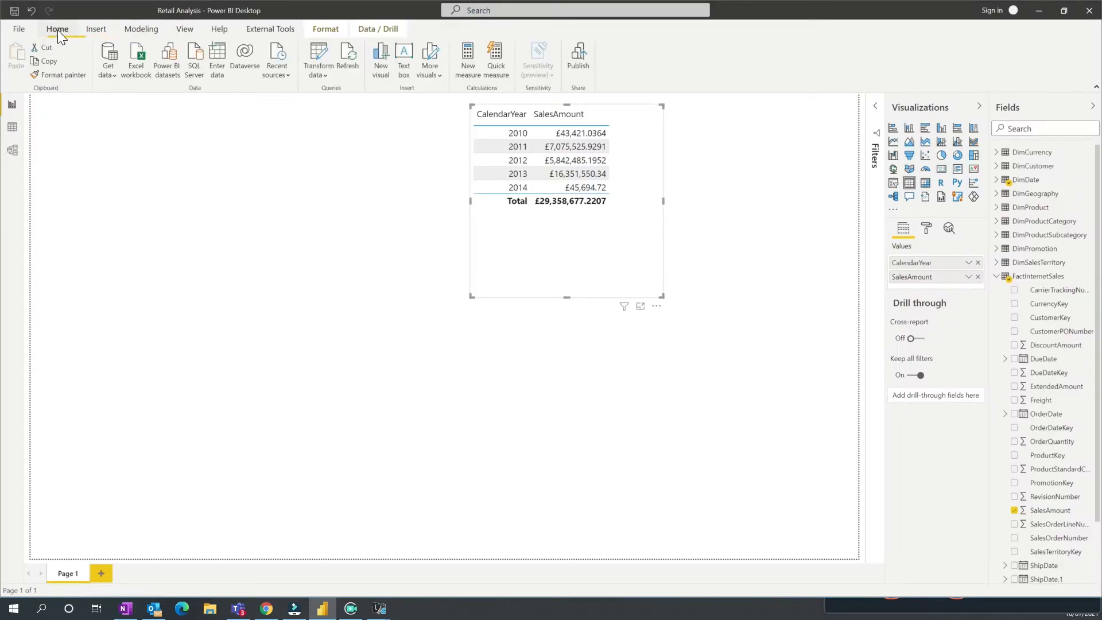
{"action": "left_click", "coordinate": [319, 60]}
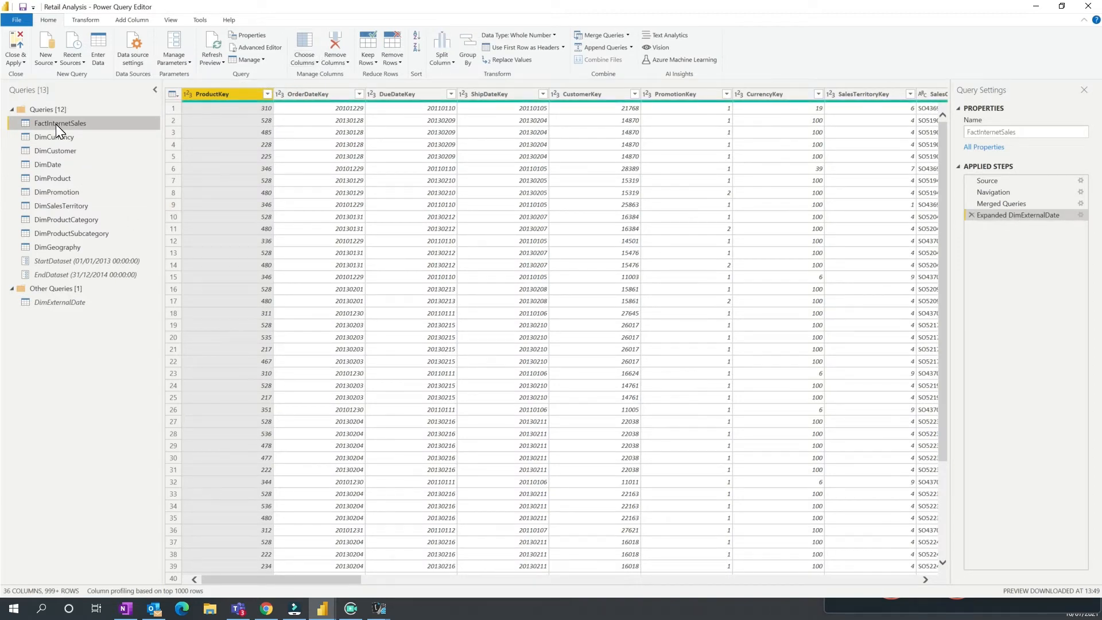
{"action": "left_click_drag", "start_coordinate": [336, 579], "coordinate": [667, 560]}
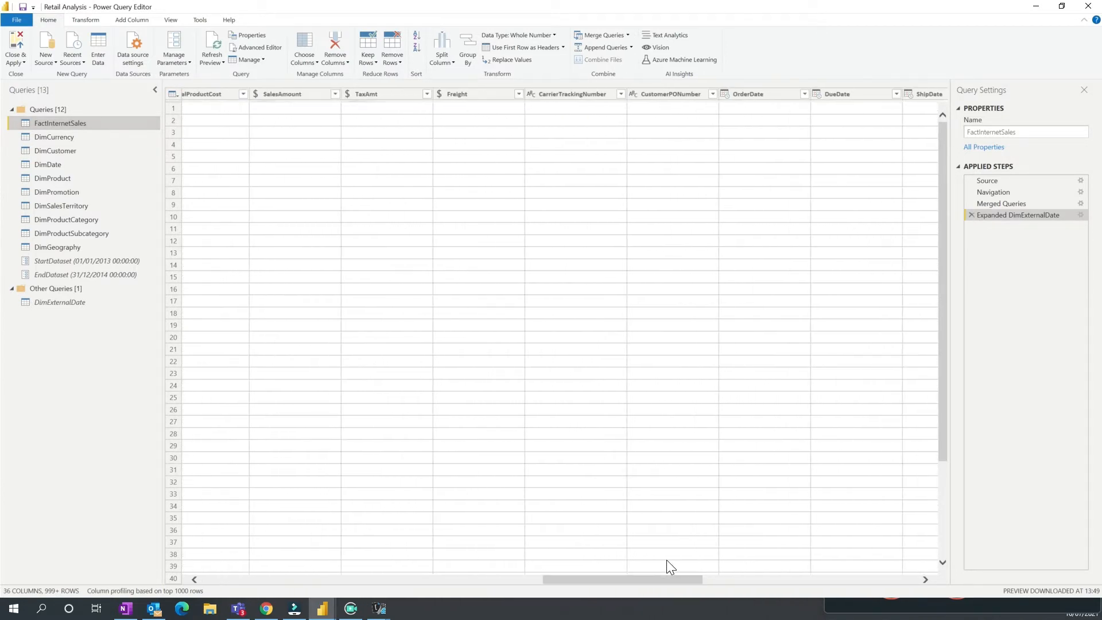
{"action": "left_click", "coordinate": [805, 93]}
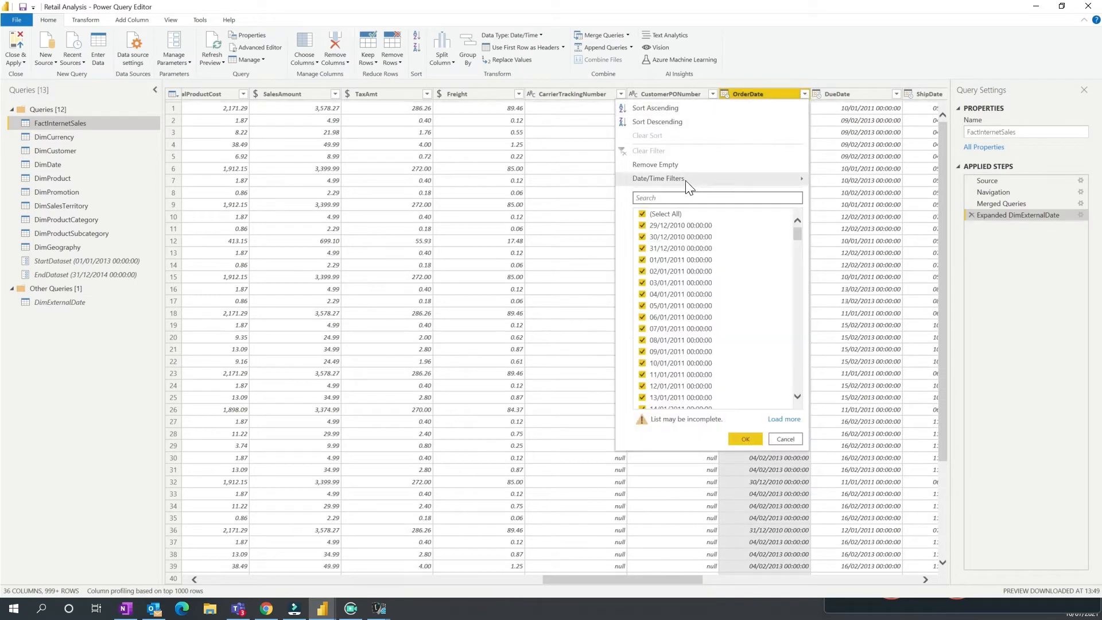
{"action": "mouse_move", "coordinate": [689, 179]}
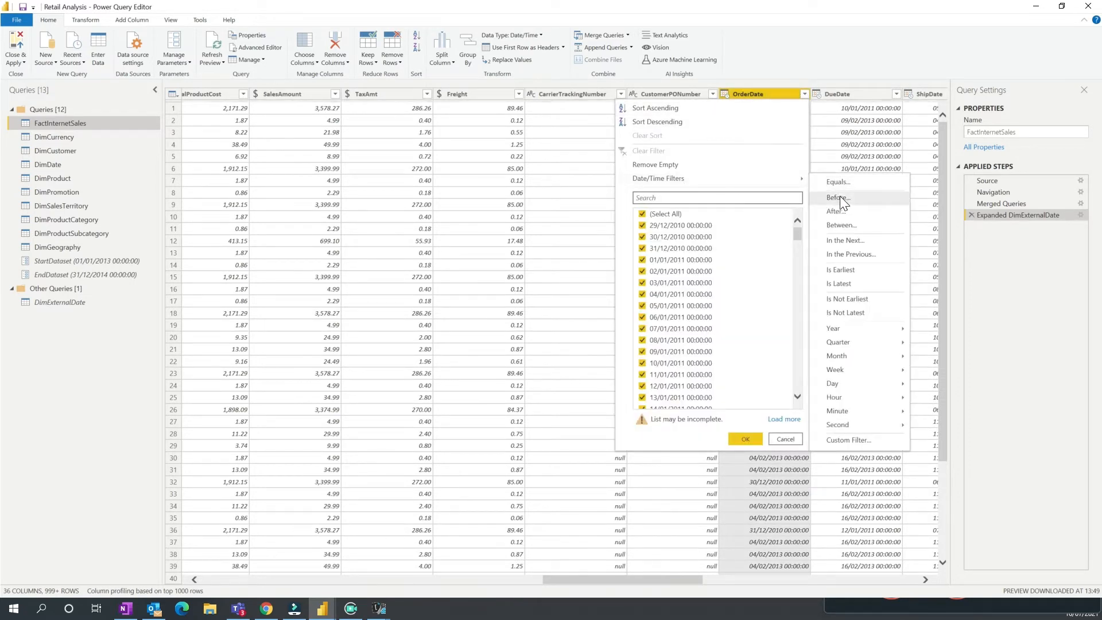
{"action": "left_click", "coordinate": [833, 226]}
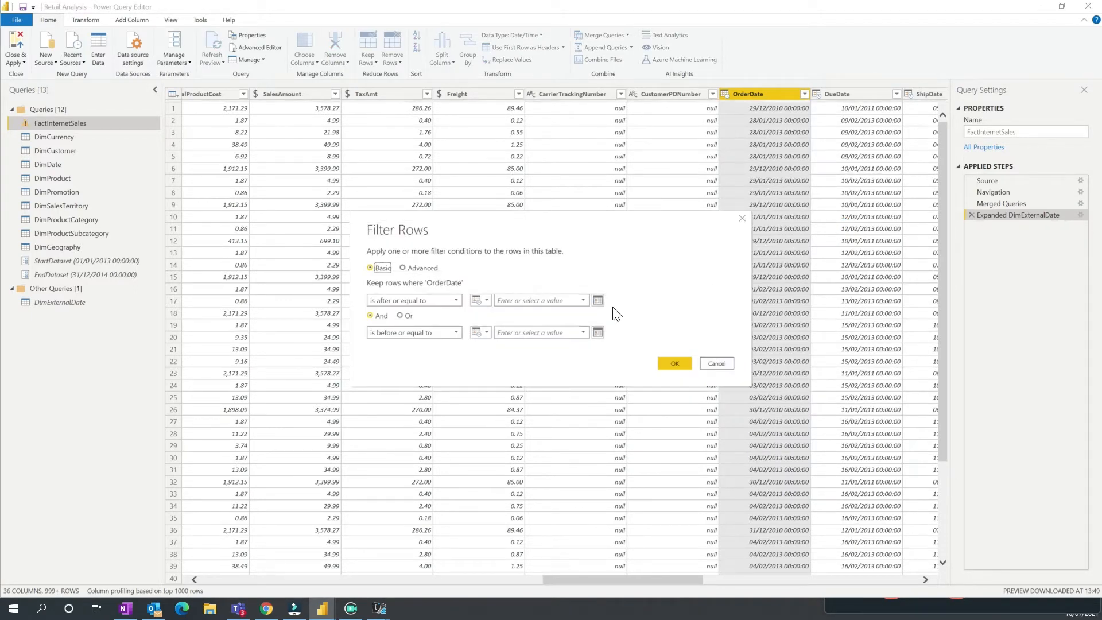
{"action": "left_click", "coordinate": [598, 301]}
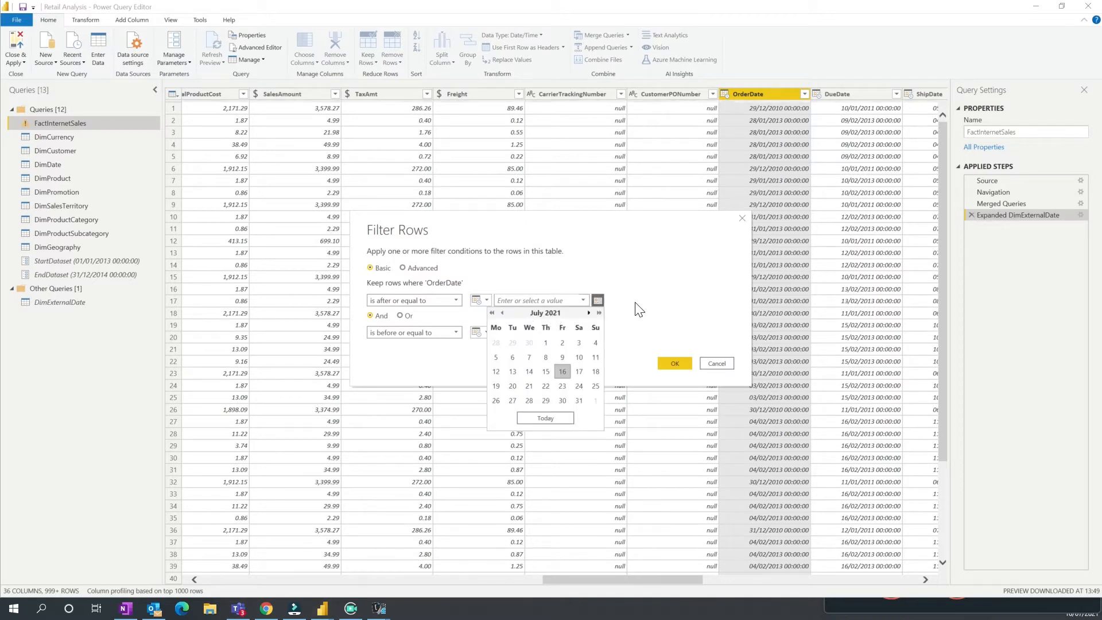
{"action": "left_click", "coordinate": [597, 333]}
{"action": "left_click", "coordinate": [598, 333]}
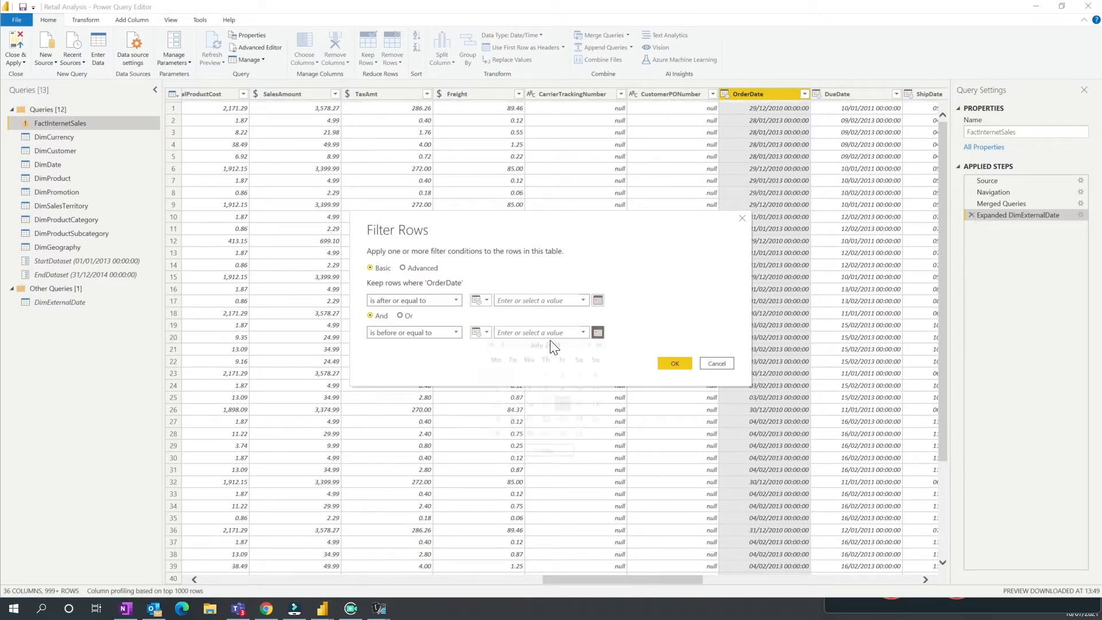
{"action": "left_click", "coordinate": [636, 338]}
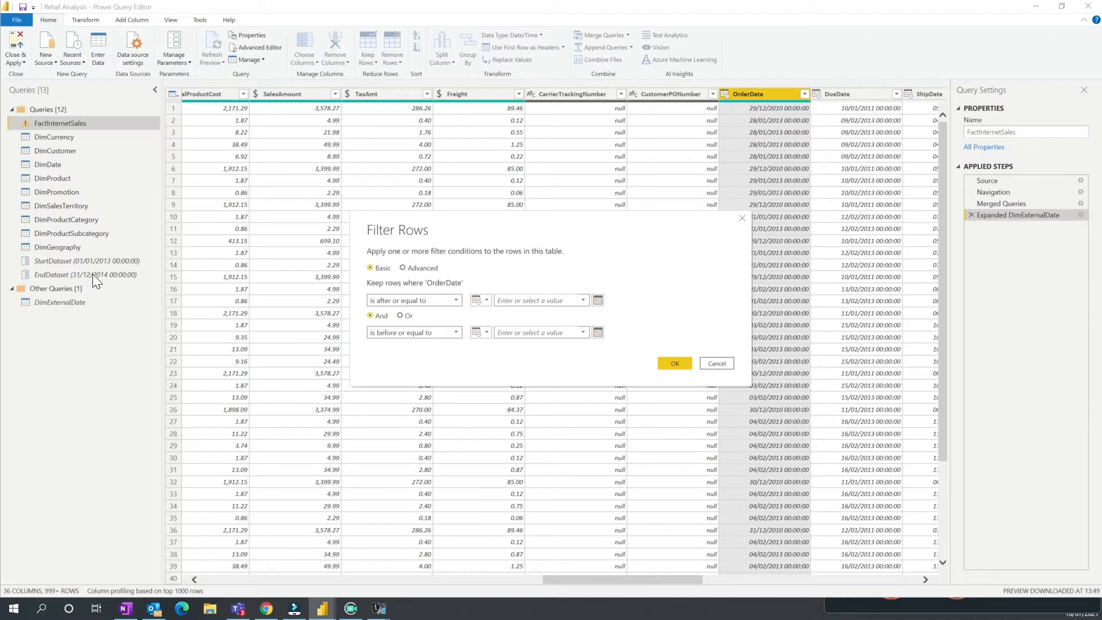
- Keep the FactInternetSales rows whose OrderDate is after or equal to parameter StartDataset and before or equal to parameter EndDataset
{"action": "left_click", "coordinate": [482, 300]}
{"action": "left_click", "coordinate": [490, 325]}
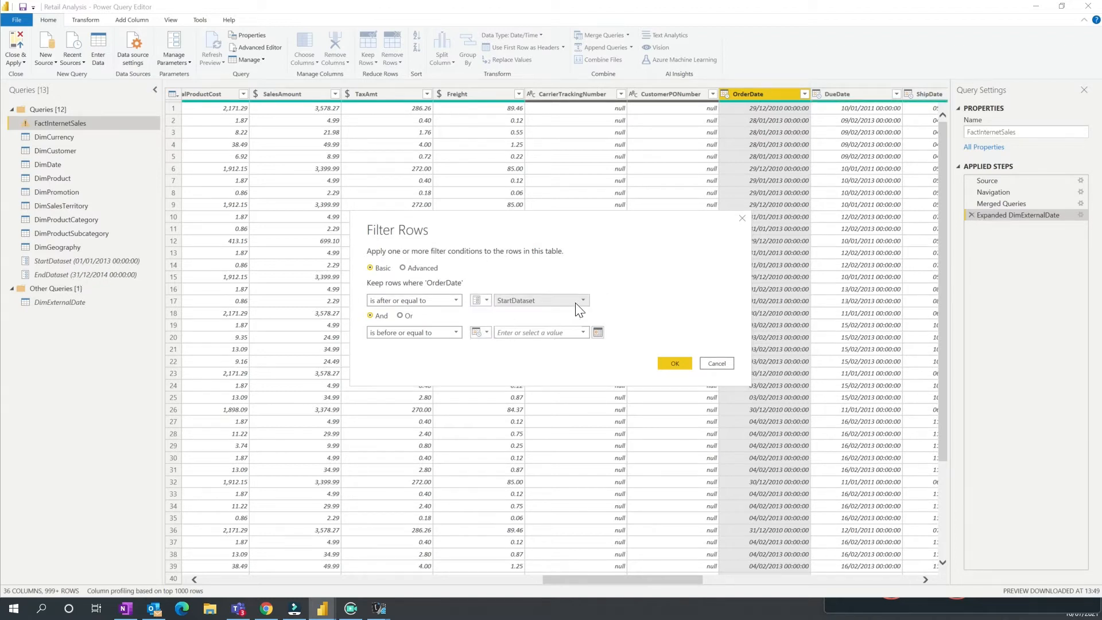
{"action": "left_click", "coordinate": [481, 332]}
{"action": "left_click", "coordinate": [494, 357]}
{"action": "left_click", "coordinate": [581, 331]}
{"action": "left_click", "coordinate": [538, 353]}
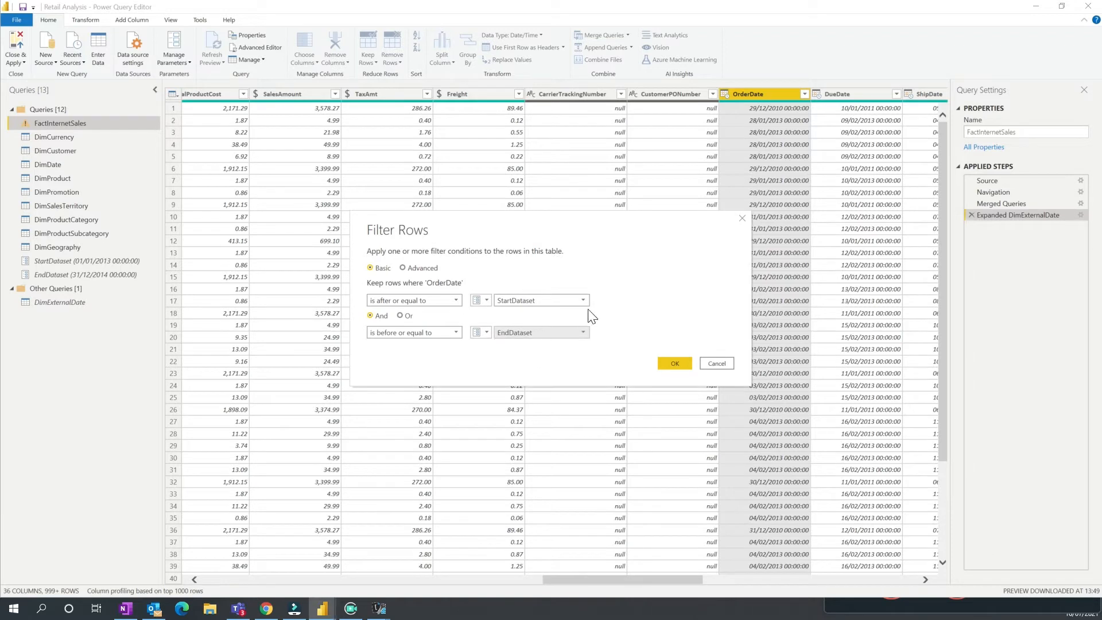
{"action": "left_click", "coordinate": [670, 360]}
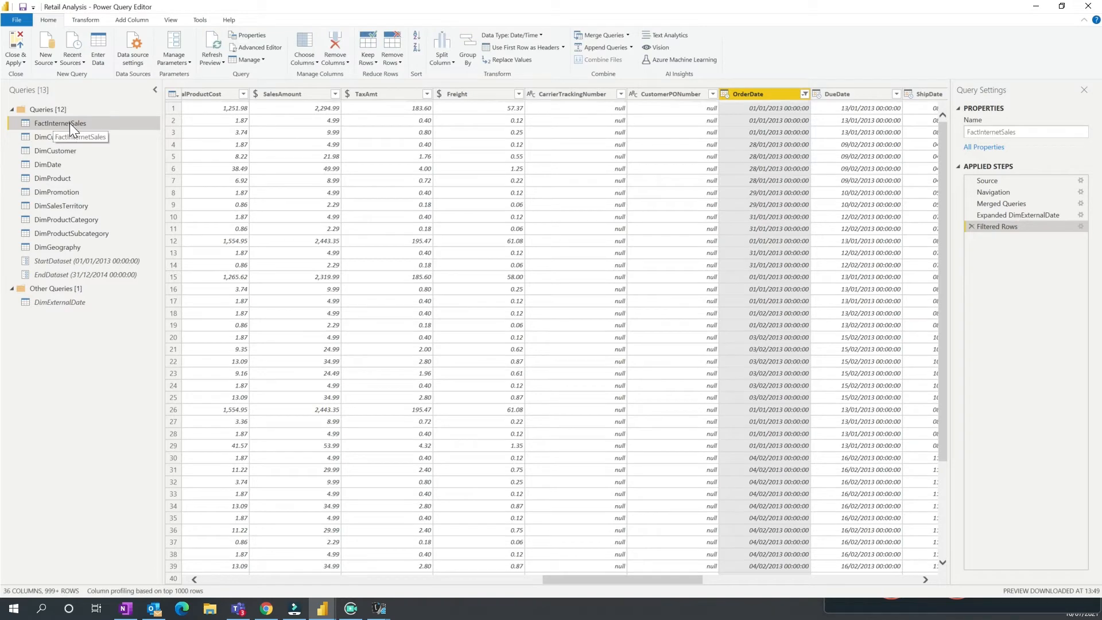
- Filter DimDate to FullDateAlternateKey values between 01/01/2013 and 31/12/2014, and apply the query changes to the report
{"action": "left_click", "coordinate": [60, 165]}
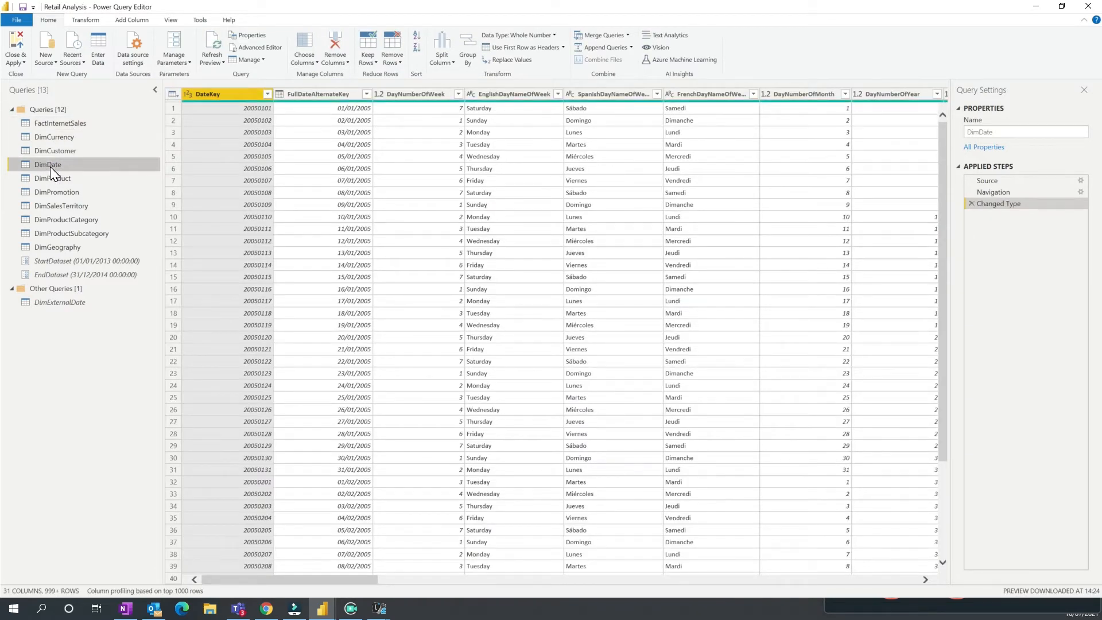
{"action": "left_click", "coordinate": [344, 94]}
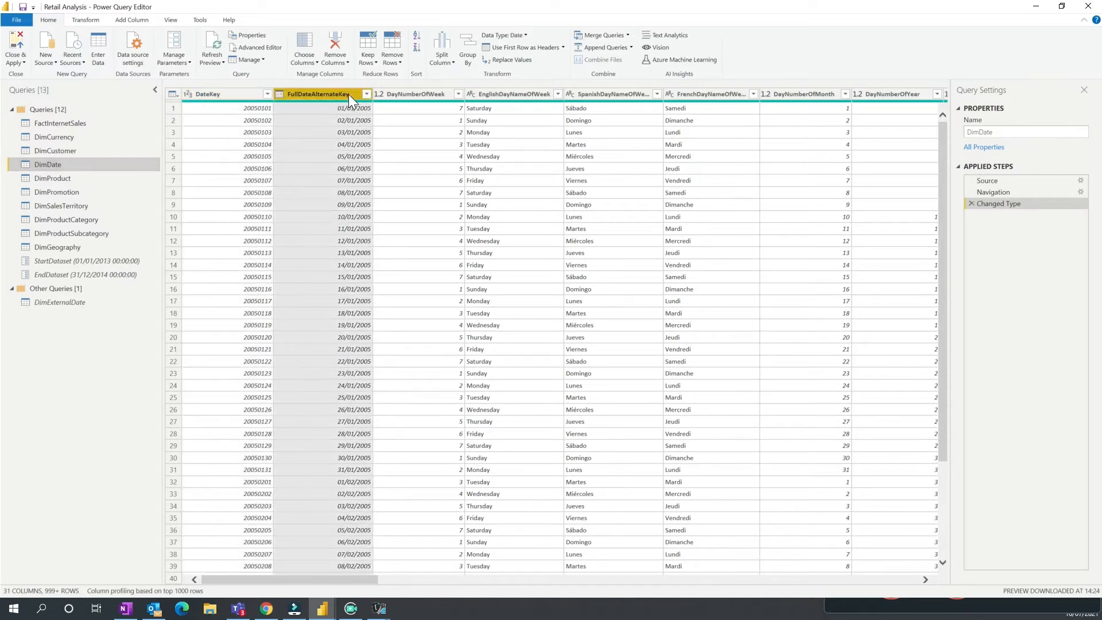
{"action": "left_click", "coordinate": [365, 94]}
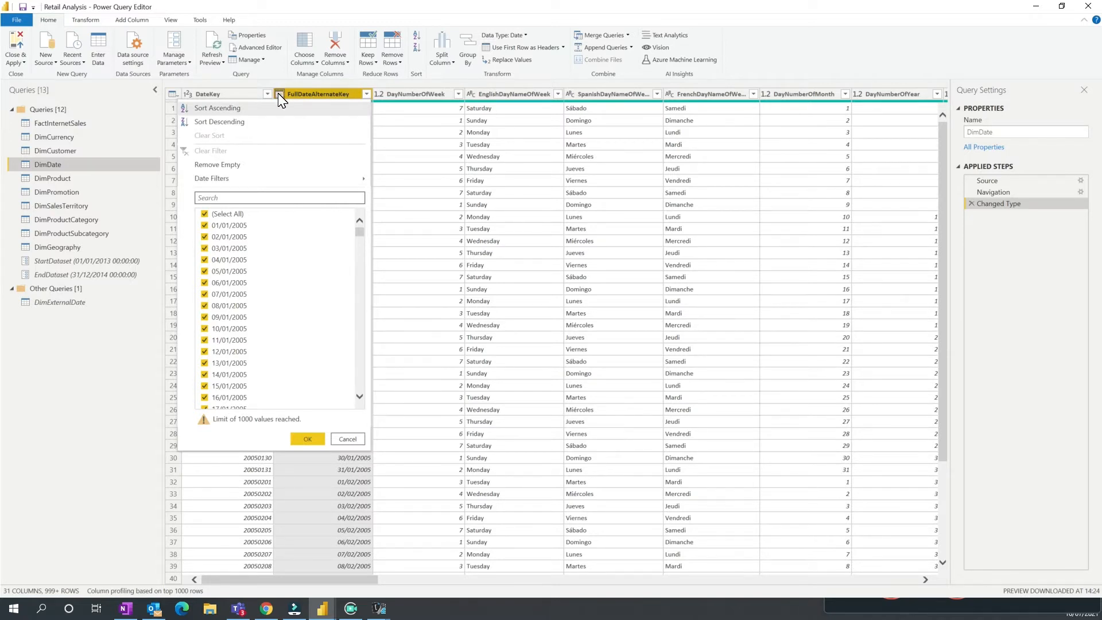
{"action": "mouse_move", "coordinate": [266, 178]}
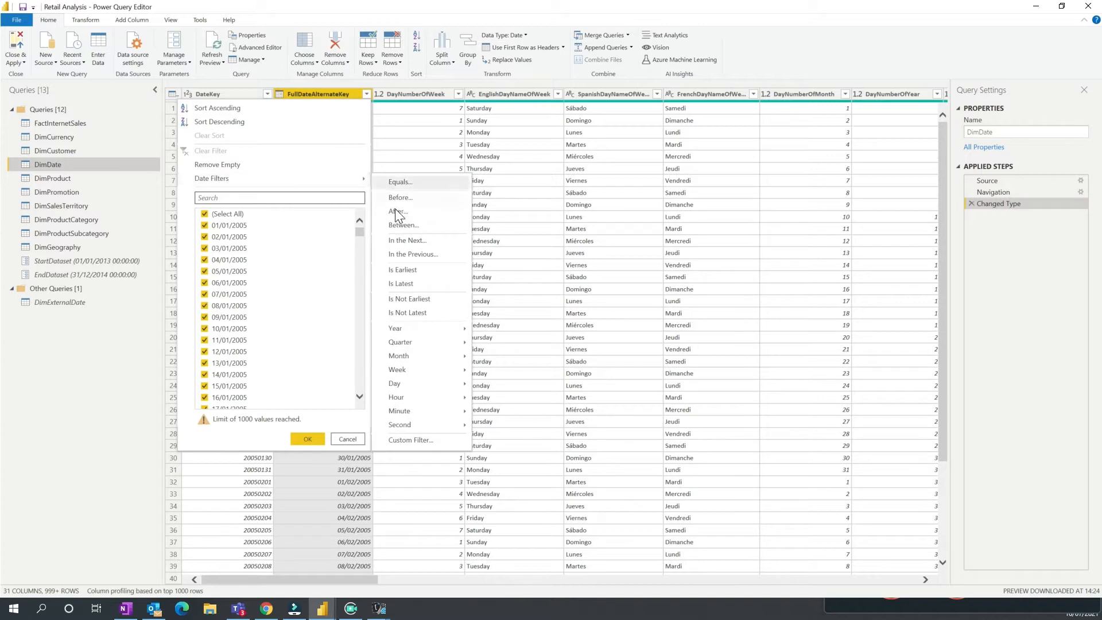
{"action": "left_click", "coordinate": [404, 225]}
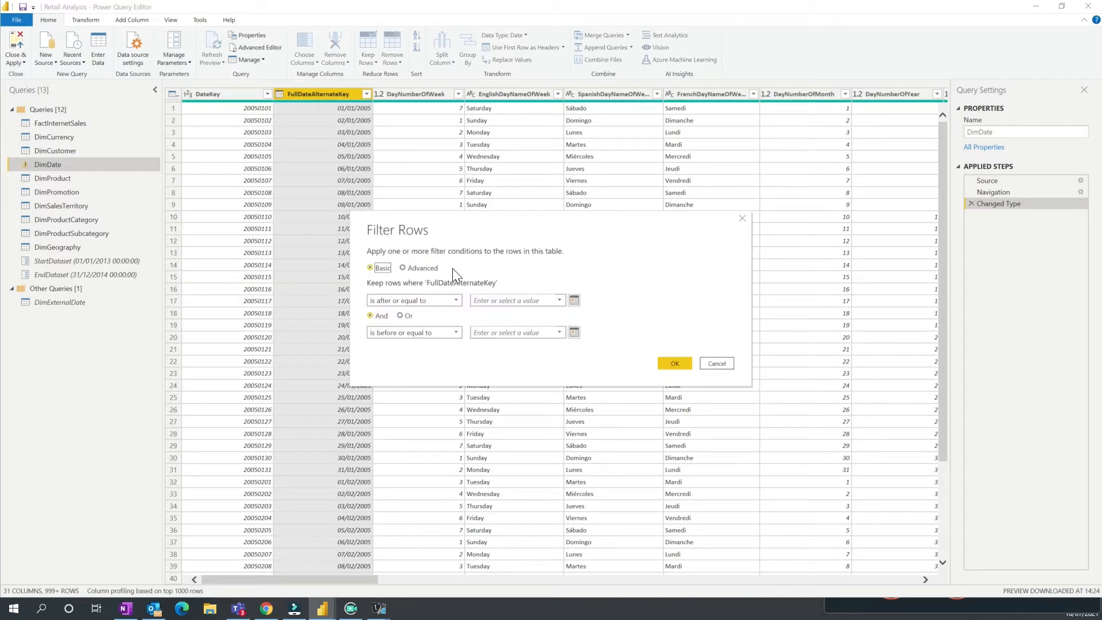
{"action": "left_click", "coordinate": [575, 299]}
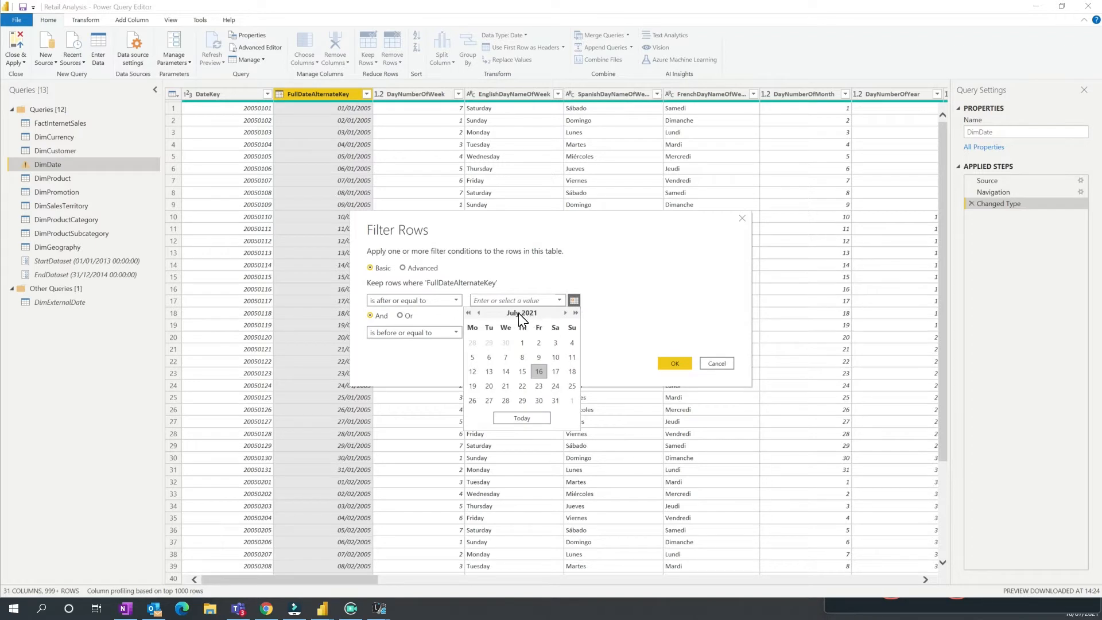
{"action": "left_click", "coordinate": [469, 313]}
{"action": "left_click", "coordinate": [468, 313]}
{"action": "left_click", "coordinate": [479, 313]}
{"action": "left_click", "coordinate": [489, 343]}
{"action": "left_click", "coordinate": [574, 332]}
{"action": "left_click", "coordinate": [469, 345]}
{"action": "left_click", "coordinate": [565, 346]}
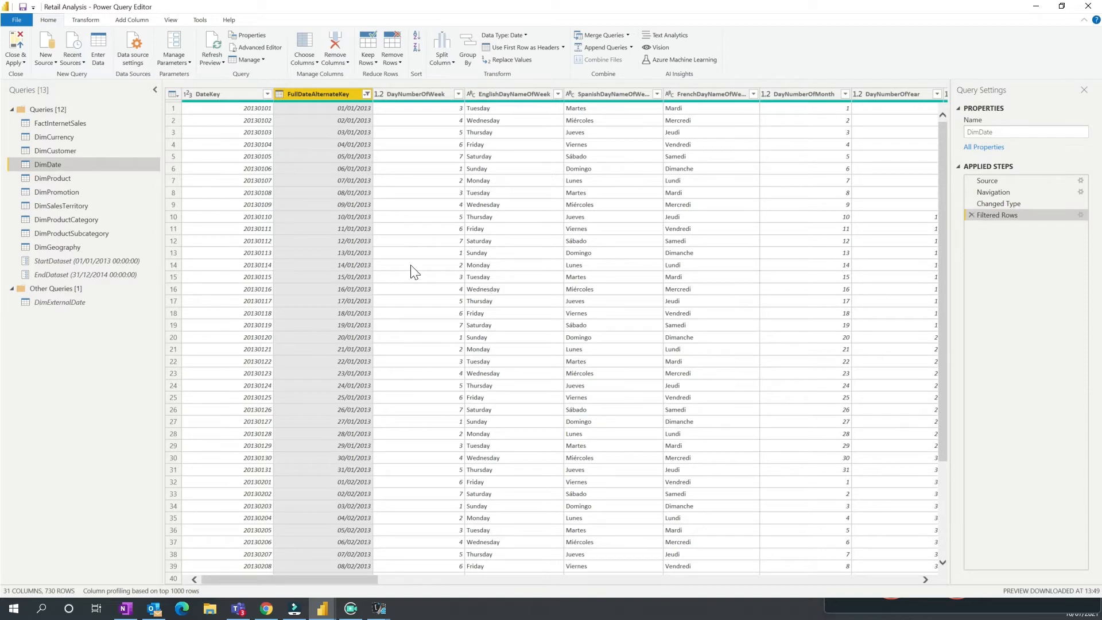
{"action": "left_click", "coordinate": [15, 49]}
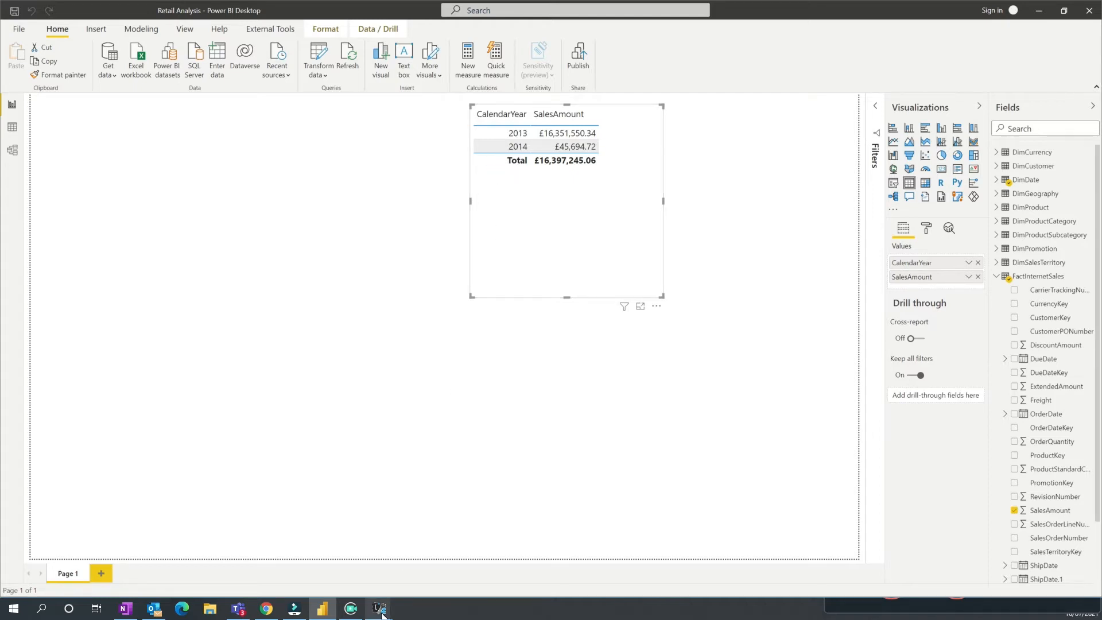
- Switch to DAX Studio, connect a new query to the Retail Analysis PBI / SSDT model and load its VertiPaq metrics
{"action": "mouse_move", "coordinate": [379, 609]}
{"action": "left_click", "coordinate": [488, 567]}
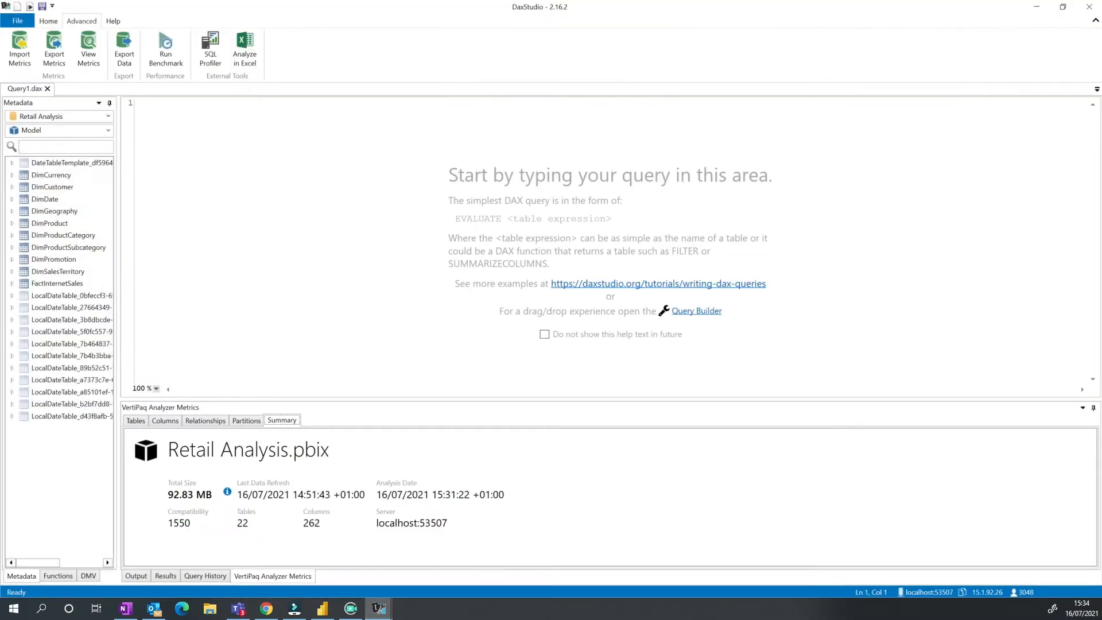
{"action": "left_click", "coordinate": [18, 23]}
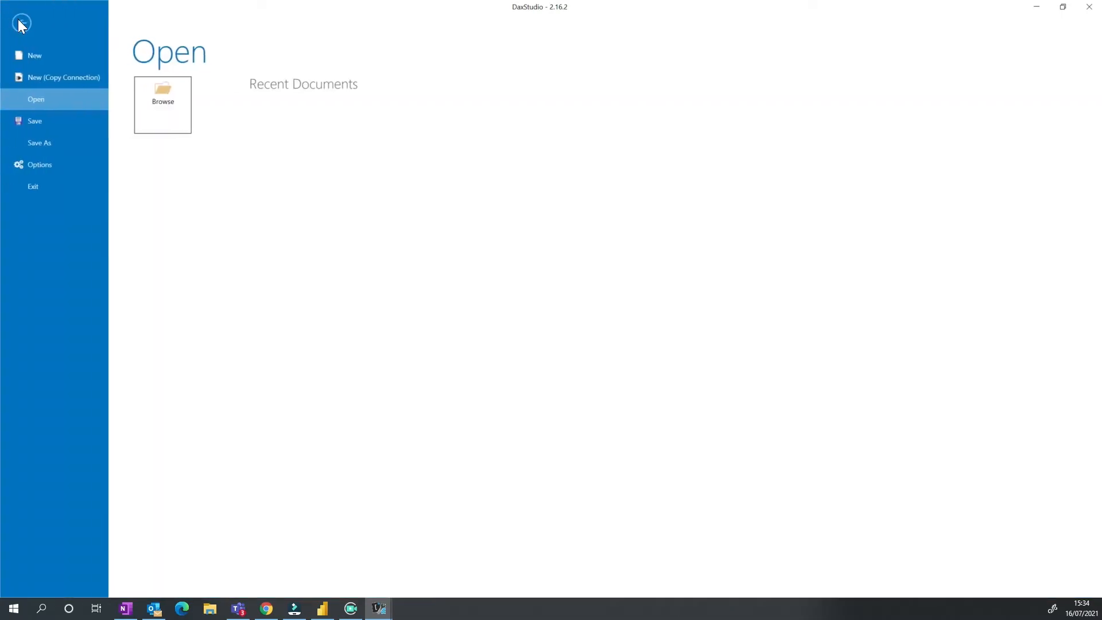
{"action": "left_click", "coordinate": [28, 54]}
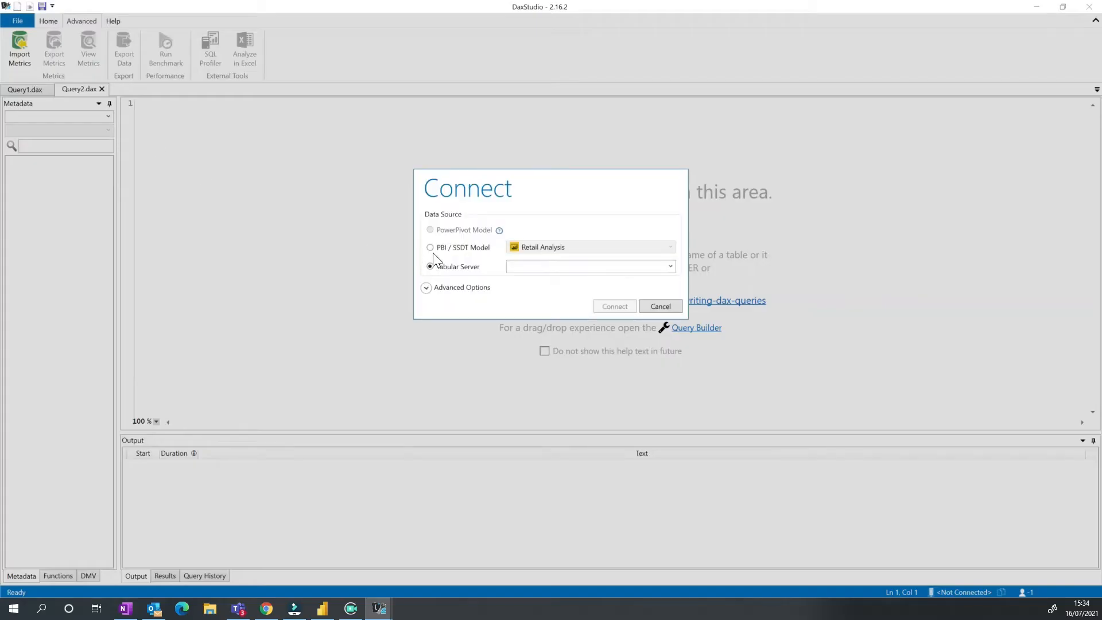
{"action": "left_click", "coordinate": [479, 247]}
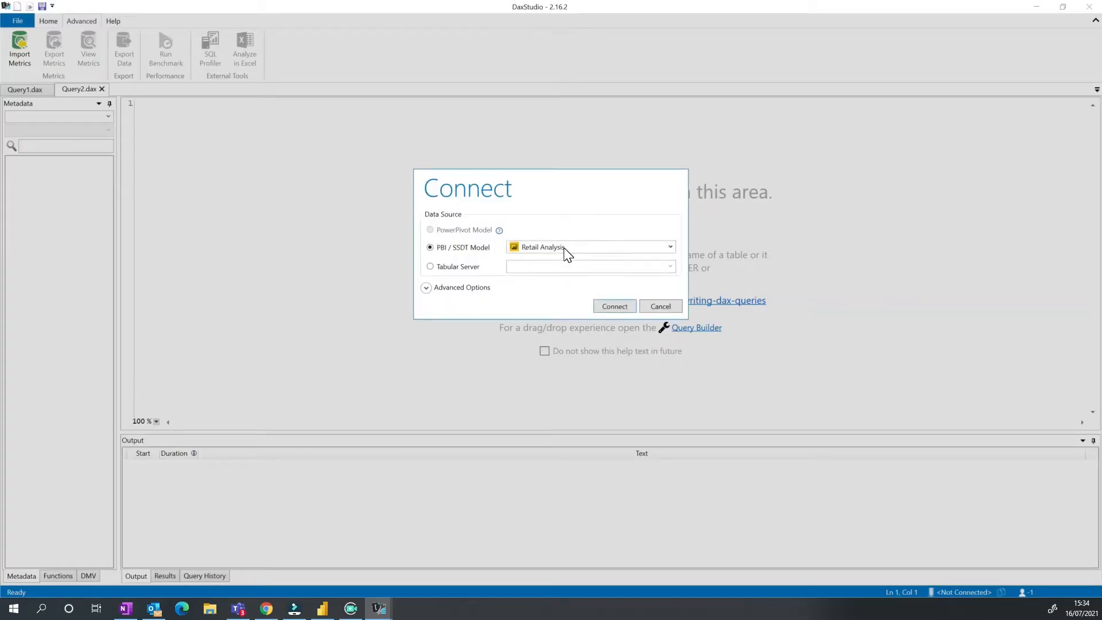
{"action": "left_click", "coordinate": [616, 308]}
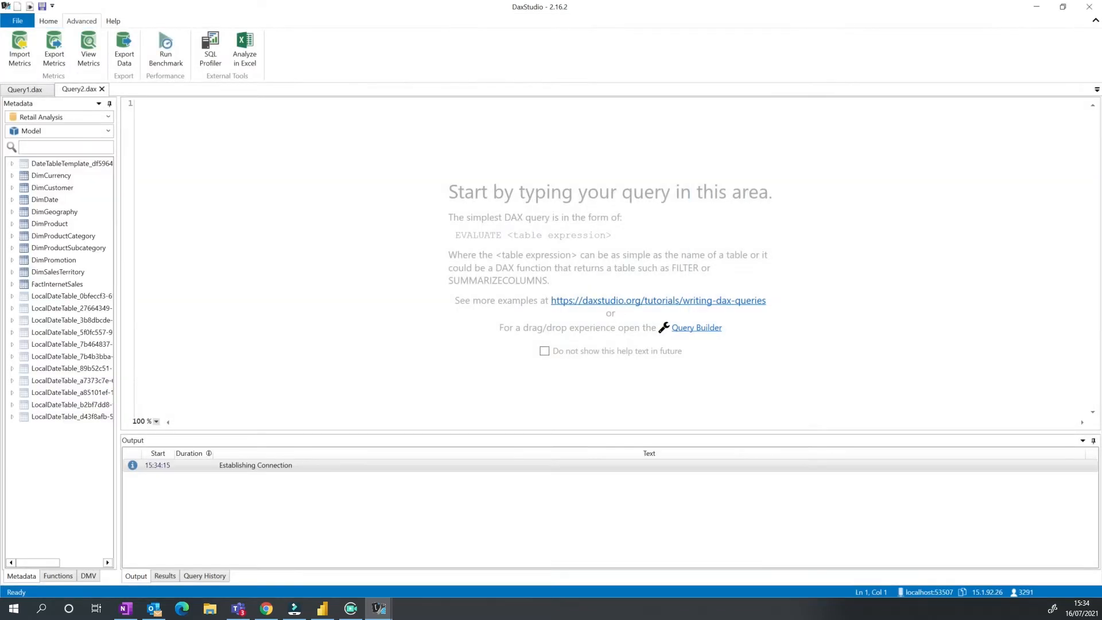
{"action": "left_click", "coordinate": [93, 60]}
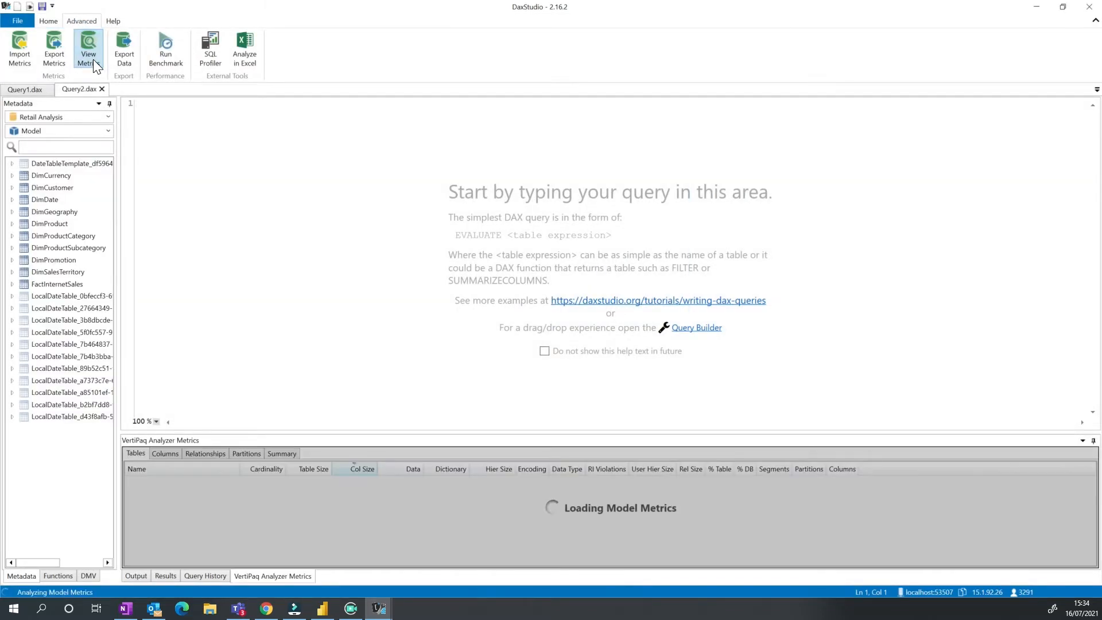
- Show the summary of the Retail Analysis model's VertiPaq metrics
{"action": "left_click", "coordinate": [290, 454]}
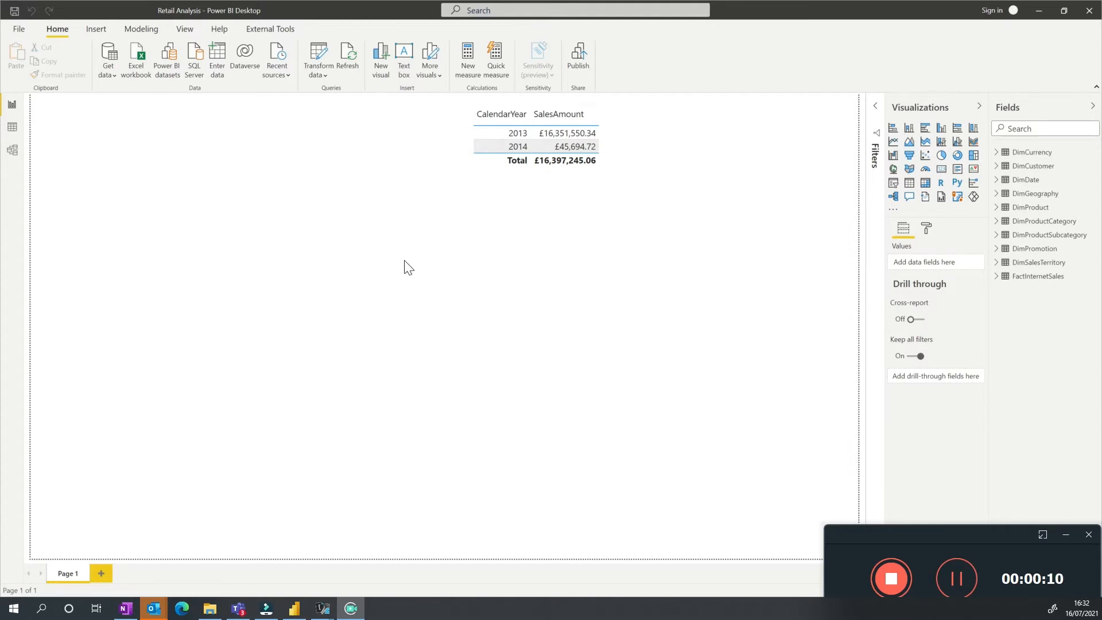
- Switch to Power BI, open the Power Query Editor and exclude DimProduct's language description columns, such as EnglishDescription through ThaiDescription, using Choose Columns
{"action": "left_click", "coordinate": [313, 63]}
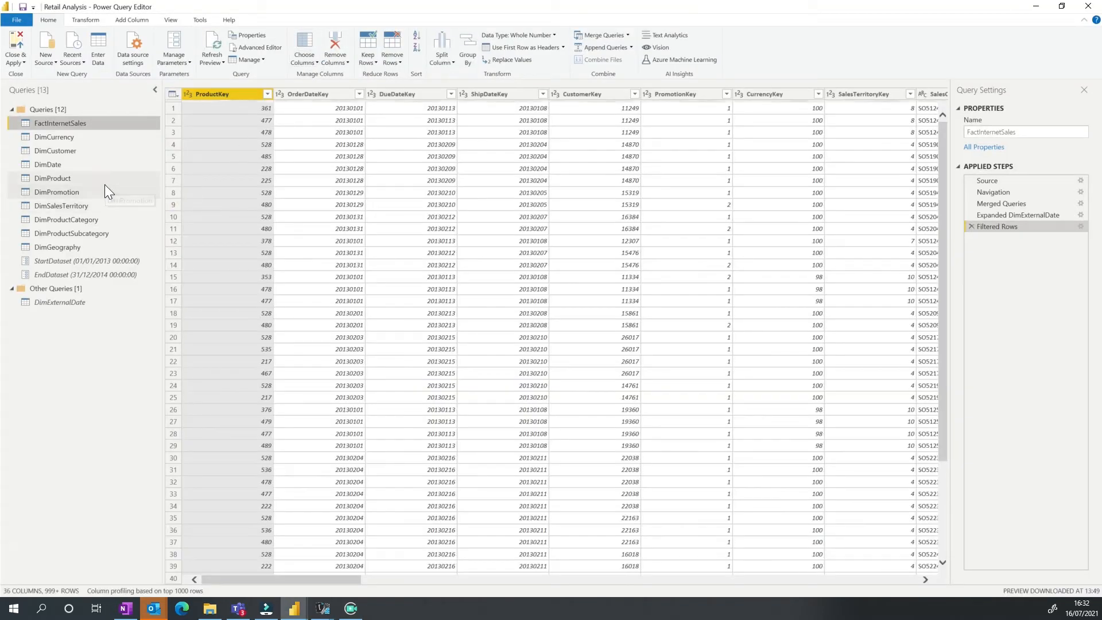
{"action": "left_click", "coordinate": [93, 177]}
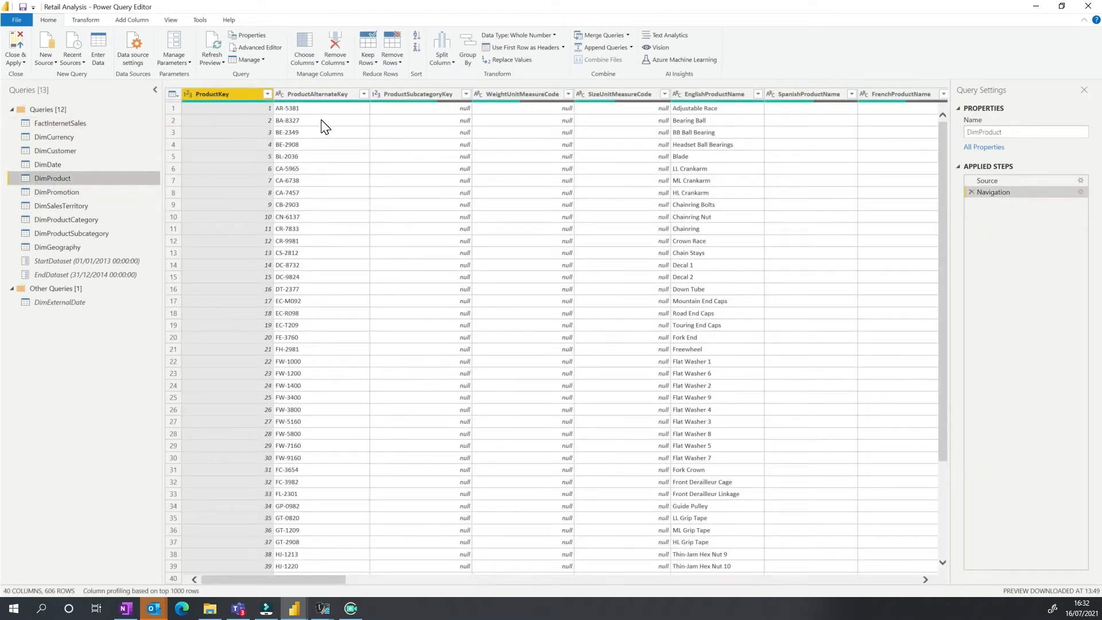
{"action": "left_click", "coordinate": [305, 44]}
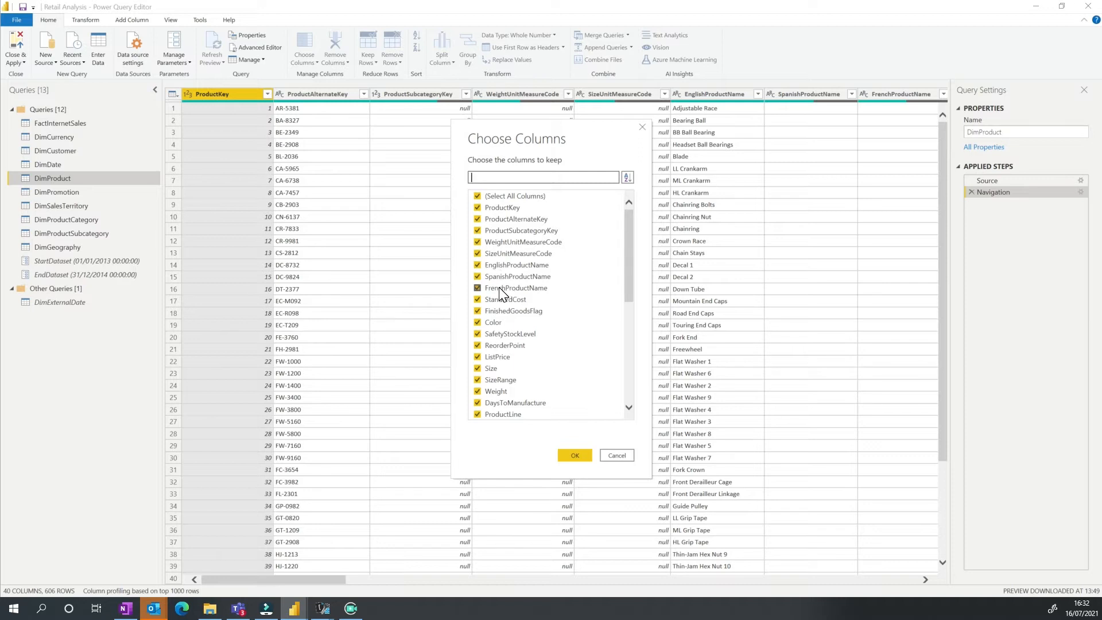
{"action": "scroll", "coordinate": [504, 273], "scroll_direction": "down", "scroll_amount": 5}
{"action": "scroll", "coordinate": [504, 271], "scroll_direction": "down", "scroll_amount": 1}
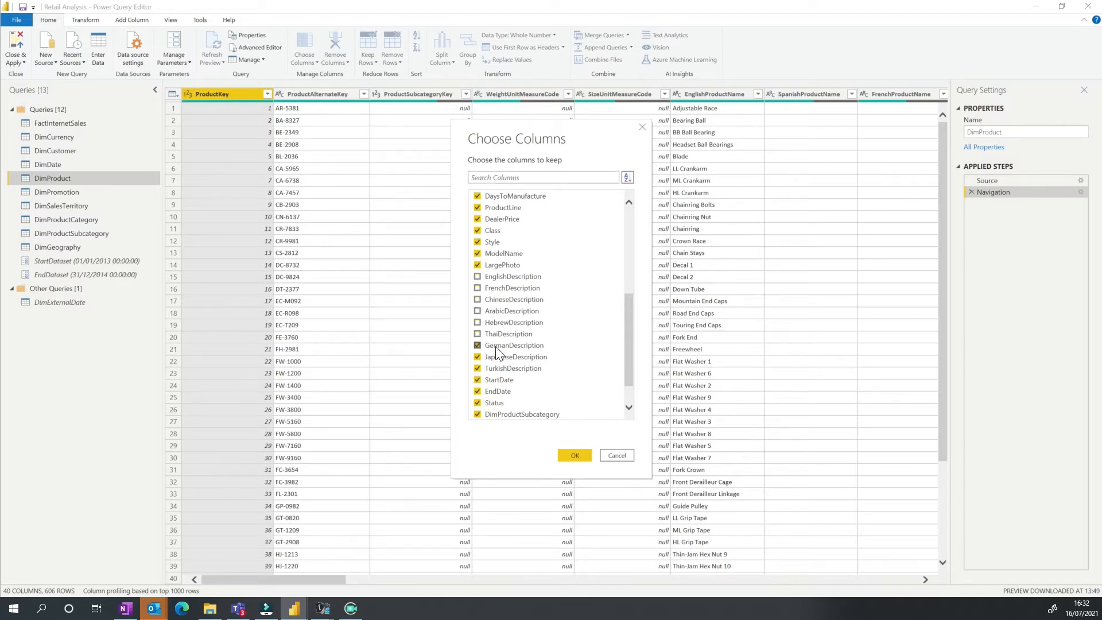
{"action": "scroll", "coordinate": [496, 343], "scroll_direction": "up", "scroll_amount": 5}
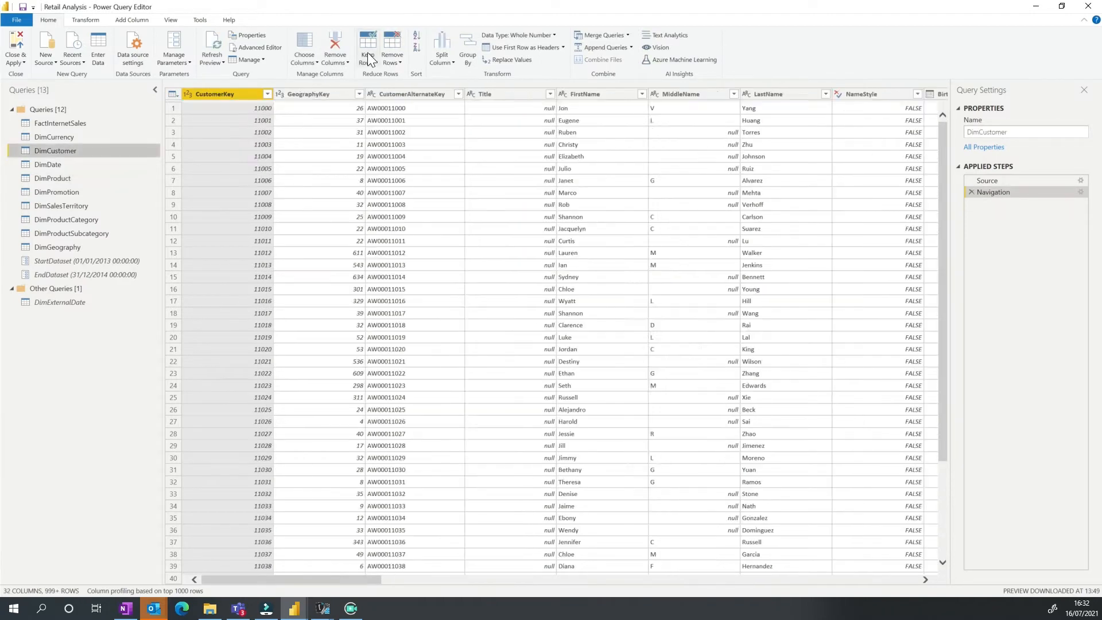
- Choose the columns to keep in the DimCustomer and DimPromotion queries
{"action": "left_click", "coordinate": [304, 55]}
{"action": "scroll", "coordinate": [548, 305], "scroll_direction": "down", "scroll_amount": 2}
{"action": "left_click", "coordinate": [574, 455]}
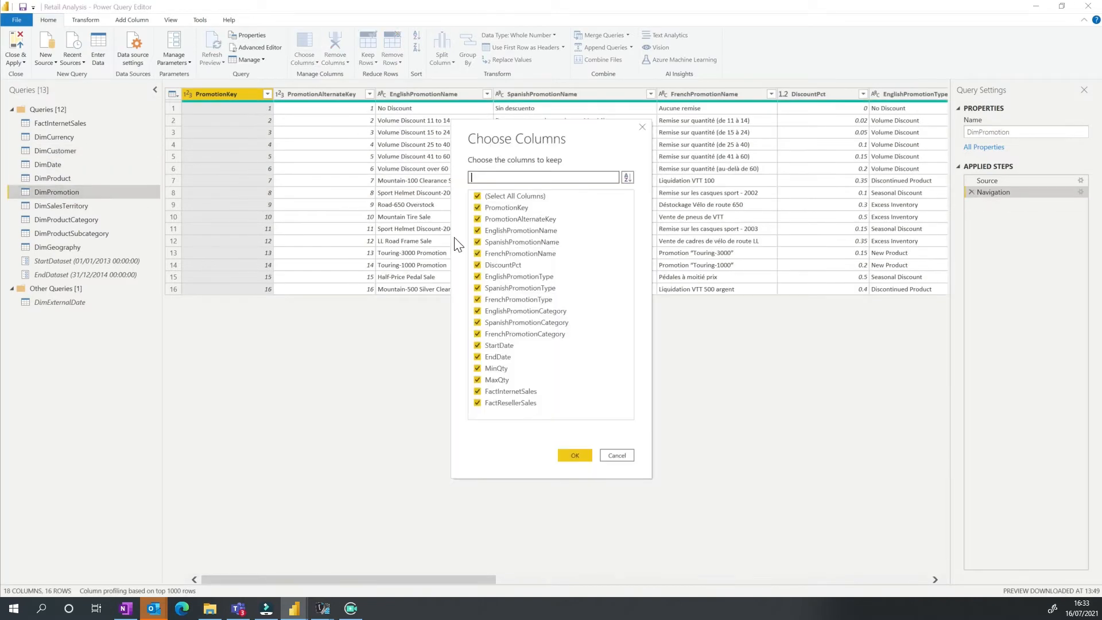
{"action": "left_click", "coordinate": [574, 455]}
- Choose the columns to keep in the DimProductCategory query and select DimProductSubcategory
{"action": "left_click", "coordinate": [54, 206]}
{"action": "left_click", "coordinate": [62, 221]}
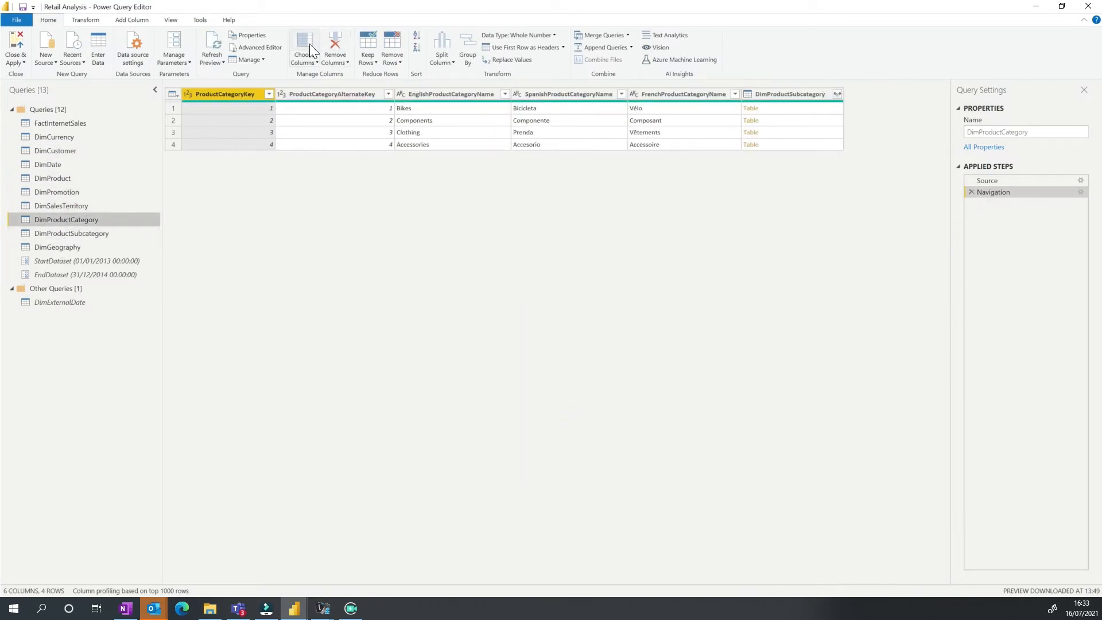
{"action": "left_click", "coordinate": [307, 50]}
{"action": "left_click", "coordinate": [574, 456]}
{"action": "left_click", "coordinate": [103, 236]}
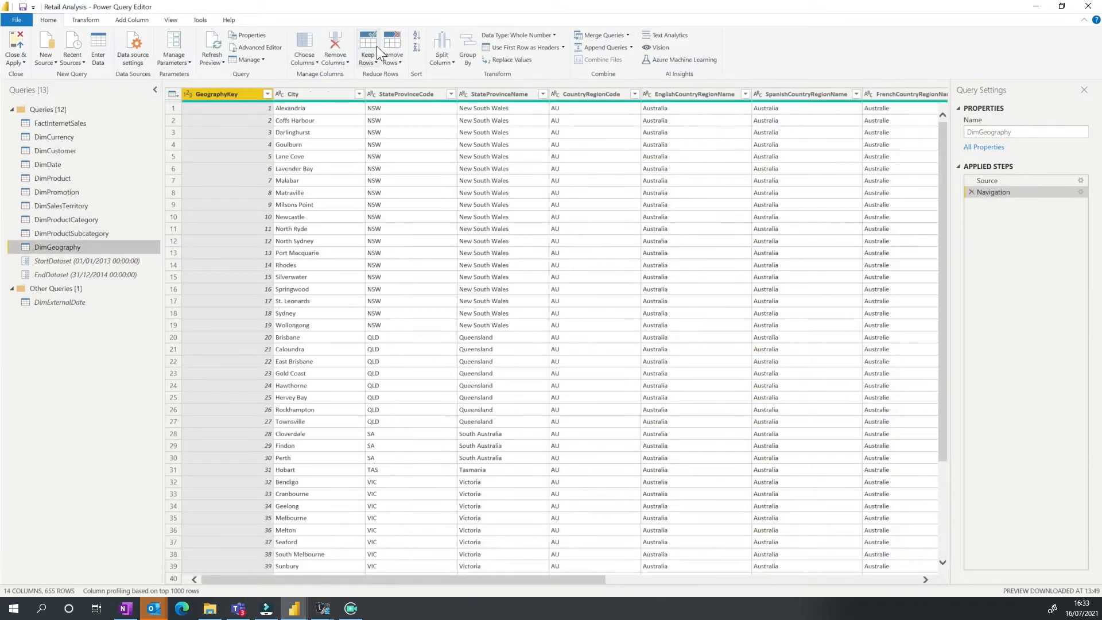
- Remove the SpanishCountryRegionName and FrenchCountryRegionName columns from DimGeography and apply the query changes to the report
{"action": "left_click", "coordinate": [304, 54]}
{"action": "left_click", "coordinate": [478, 287]}
{"action": "left_click", "coordinate": [574, 455]}
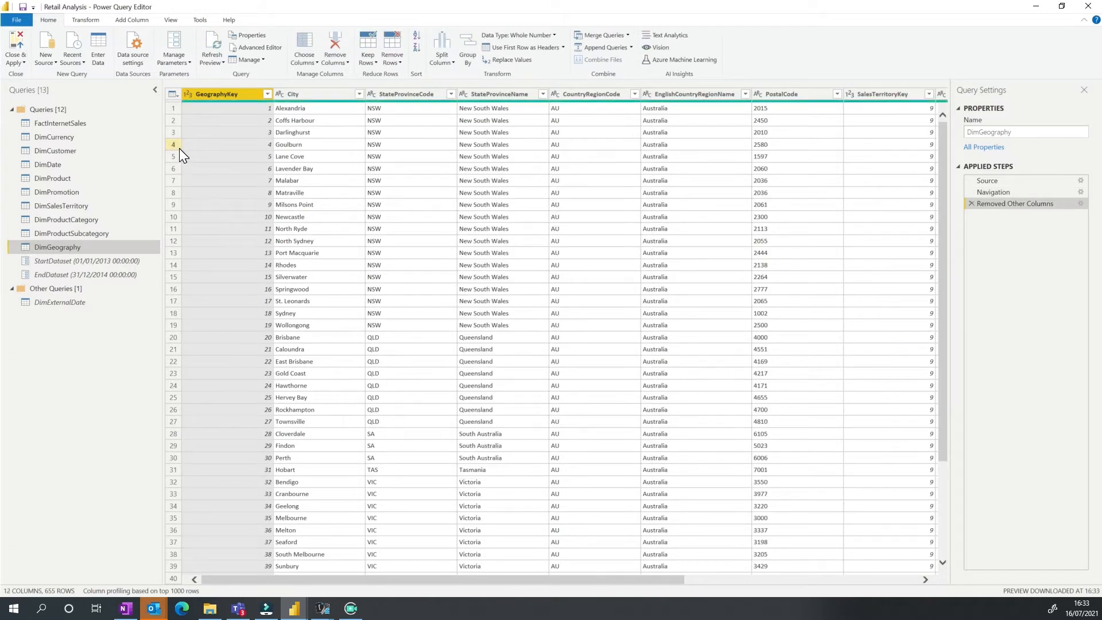
{"action": "left_click", "coordinate": [16, 40]}
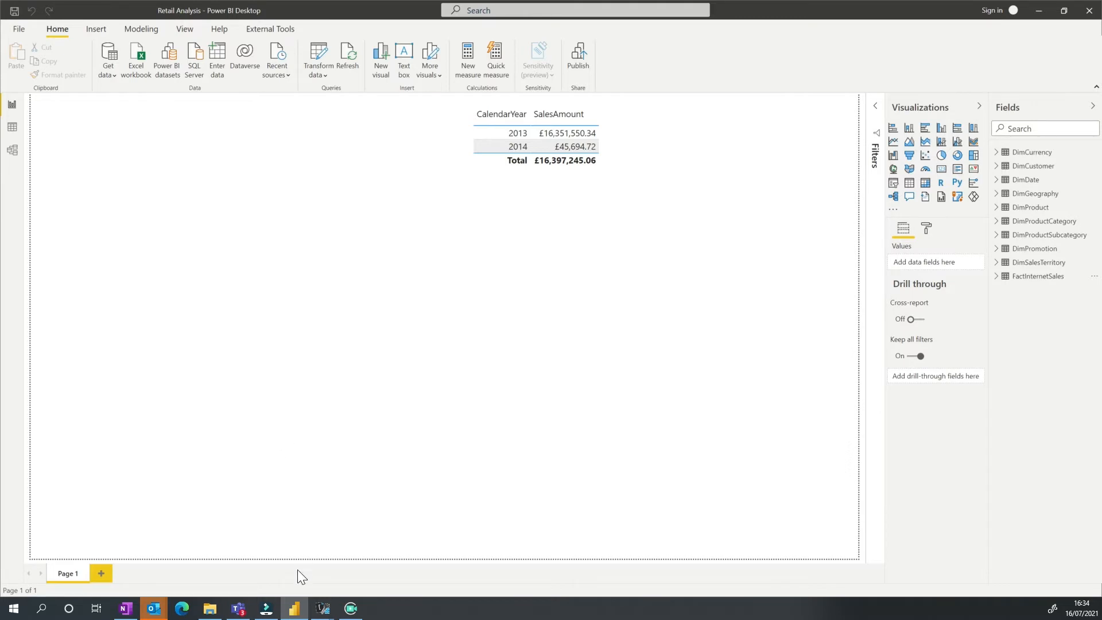
- Switch to DAX Studio, connect another new query to the Retail Analysis PBI / SSDT model and show its VertiPaq metrics summary
{"action": "mouse_move", "coordinate": [322, 608]}
{"action": "left_click", "coordinate": [475, 542]}
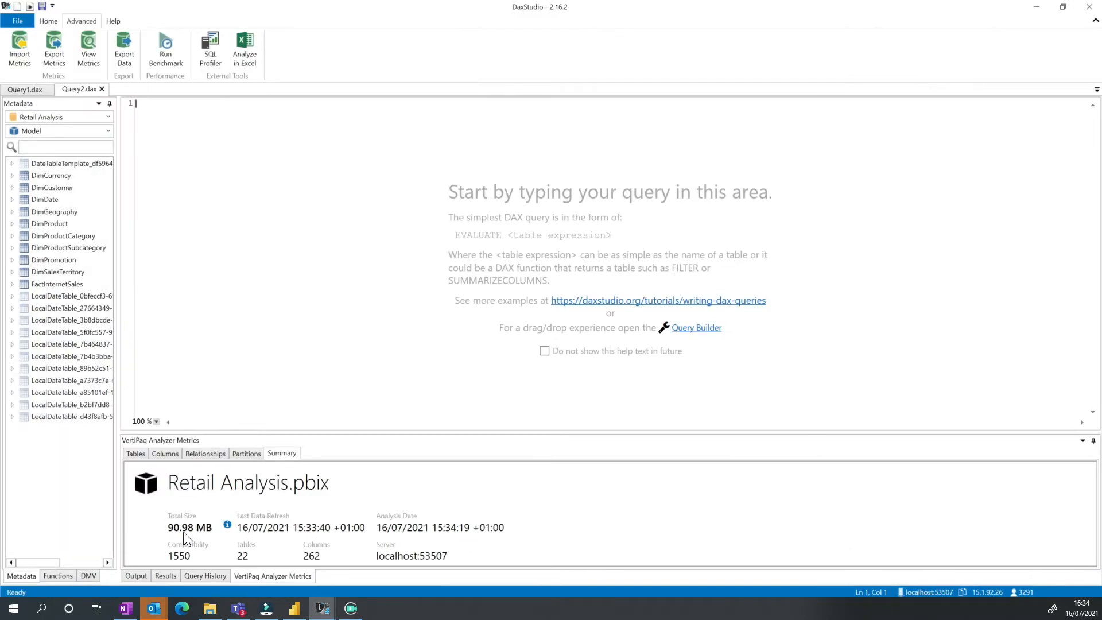
{"action": "left_click", "coordinate": [17, 21]}
{"action": "left_click", "coordinate": [28, 57]}
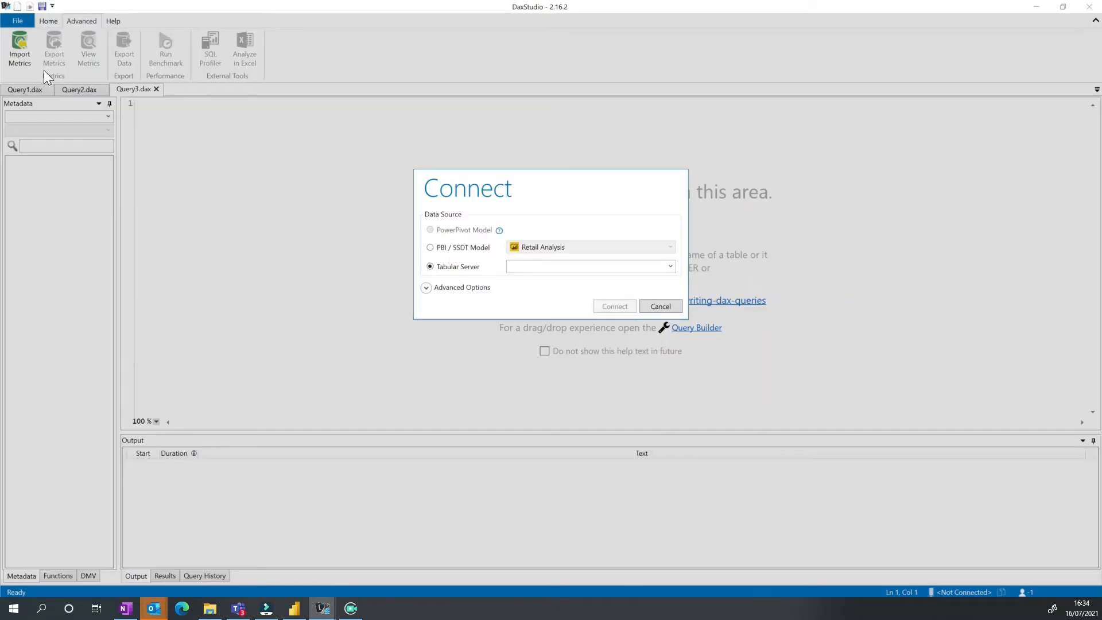
{"action": "left_click", "coordinate": [458, 248]}
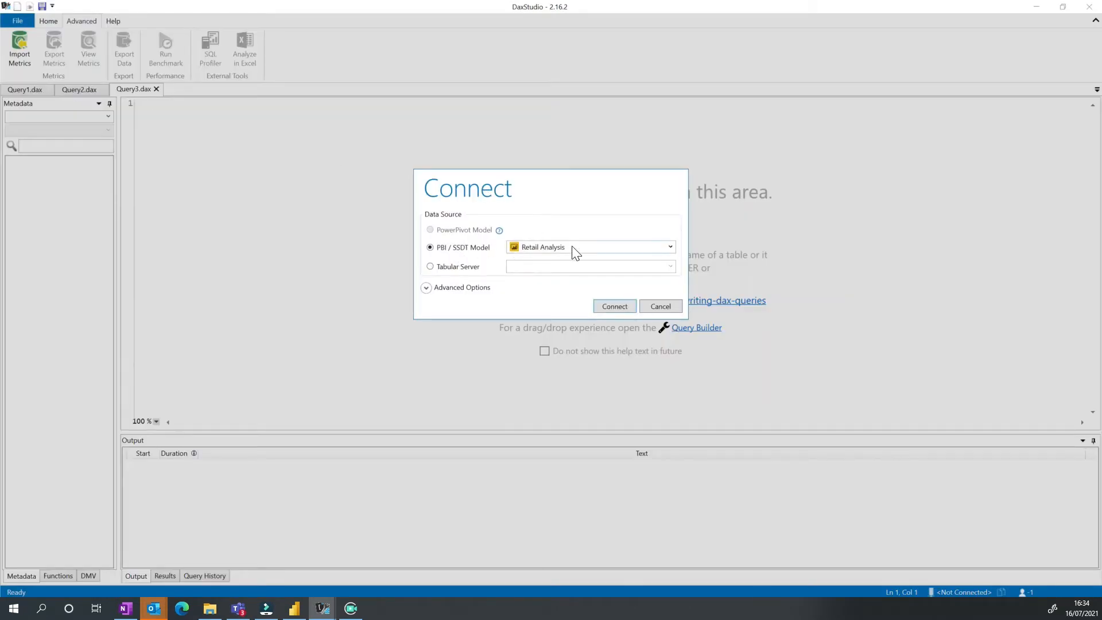
{"action": "left_click", "coordinate": [614, 306]}
{"action": "left_click", "coordinate": [89, 46]}
{"action": "left_click", "coordinate": [276, 454]}
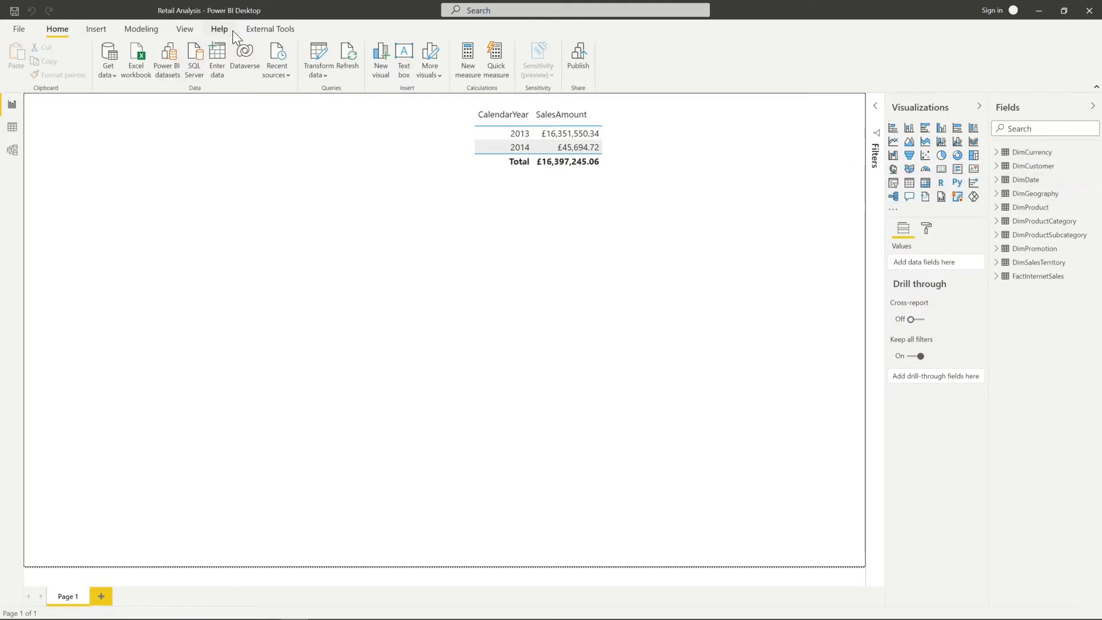
- Launch DAX Studio from Power BI and widen the metadata list to examine the details of the LocalDateTable tables
{"action": "left_click", "coordinate": [261, 29]}
{"action": "left_click", "coordinate": [29, 60]}
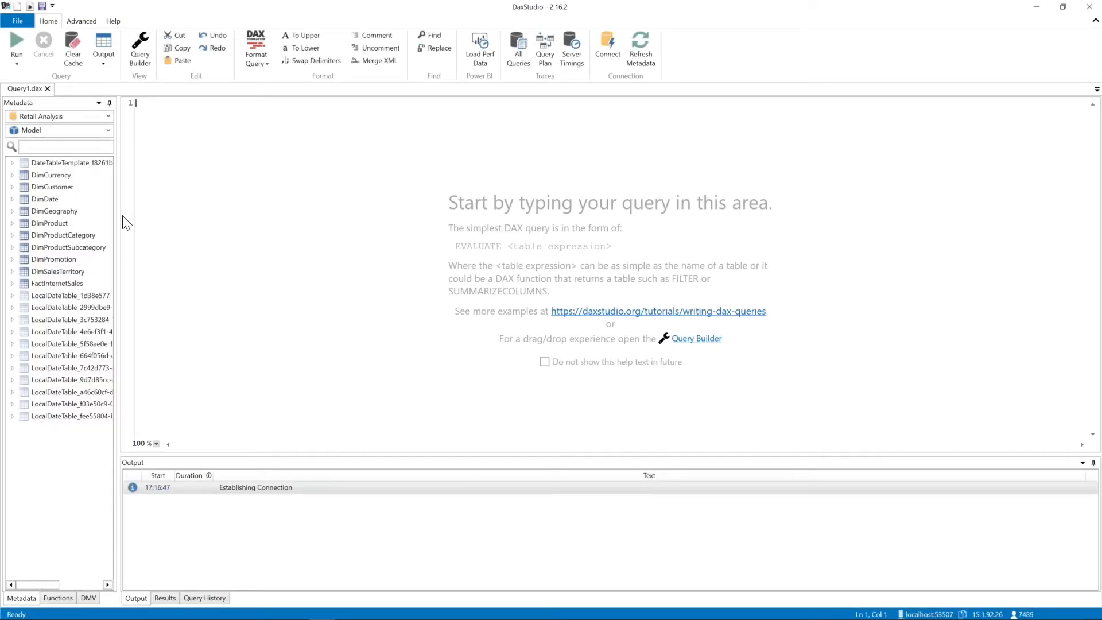
{"action": "left_click_drag", "start_coordinate": [116, 212], "coordinate": [163, 214]}
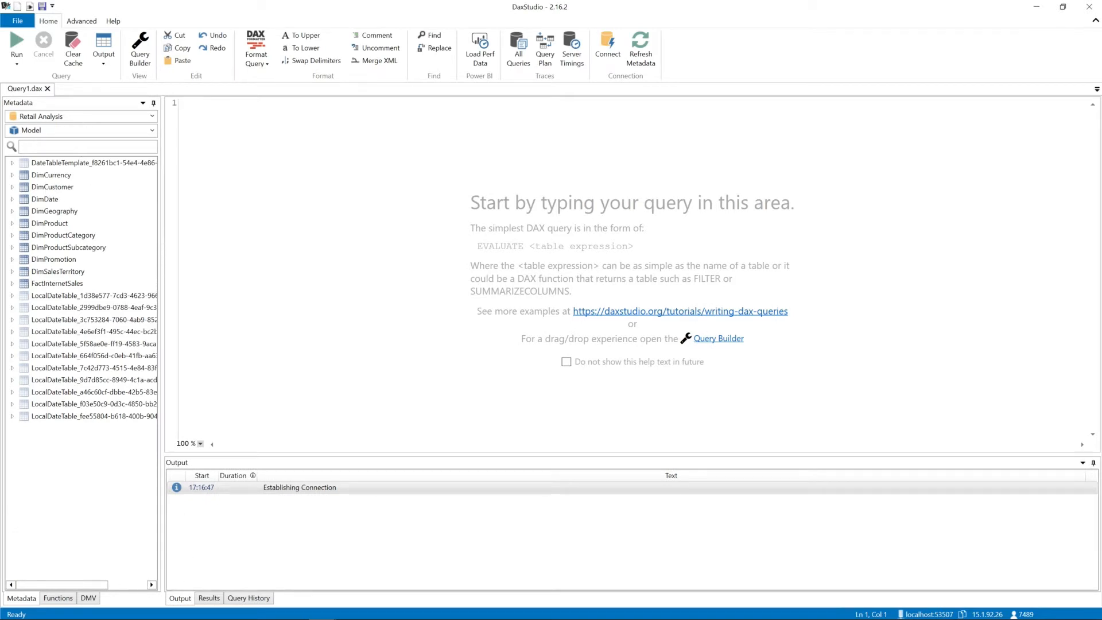
{"action": "mouse_move", "coordinate": [35, 176]}
{"action": "mouse_move", "coordinate": [70, 290]}
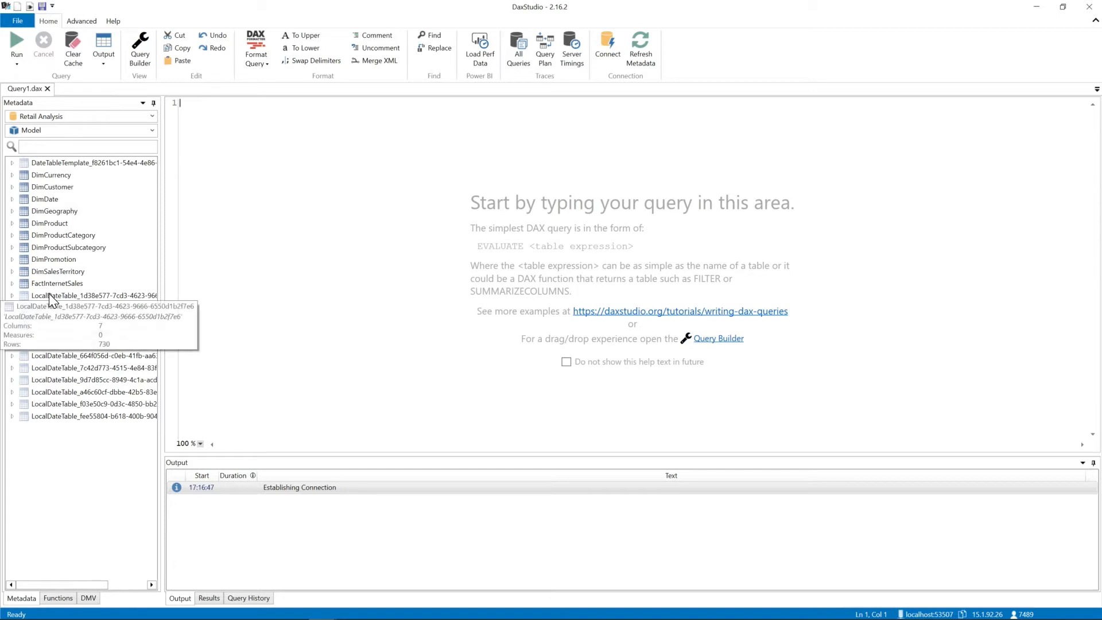
{"action": "mouse_move", "coordinate": [33, 298]}
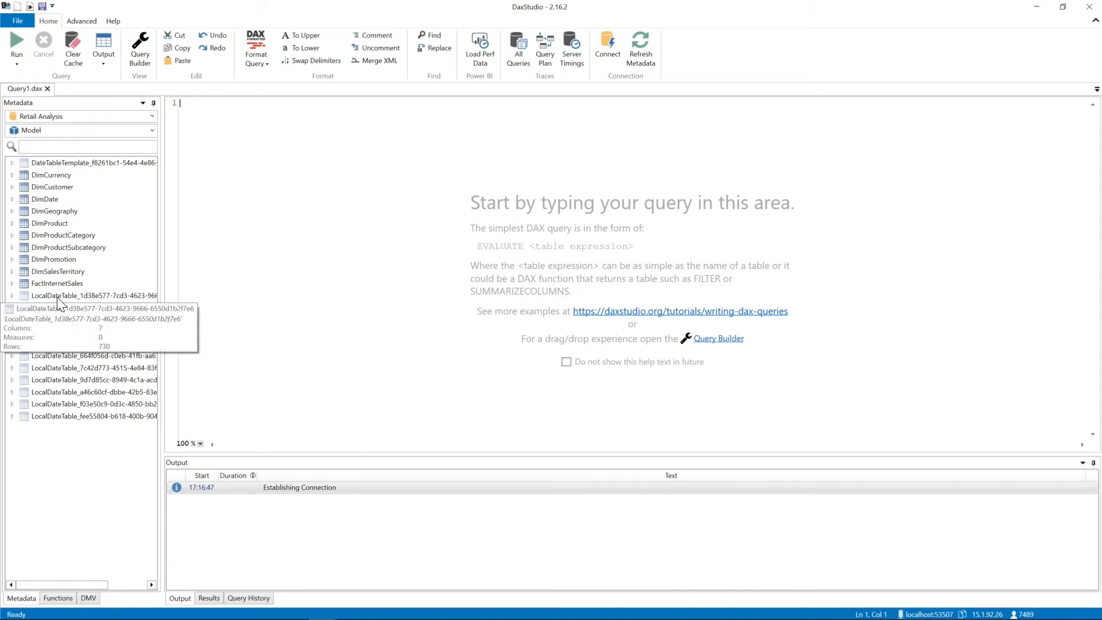
{"action": "mouse_move", "coordinate": [64, 331]}
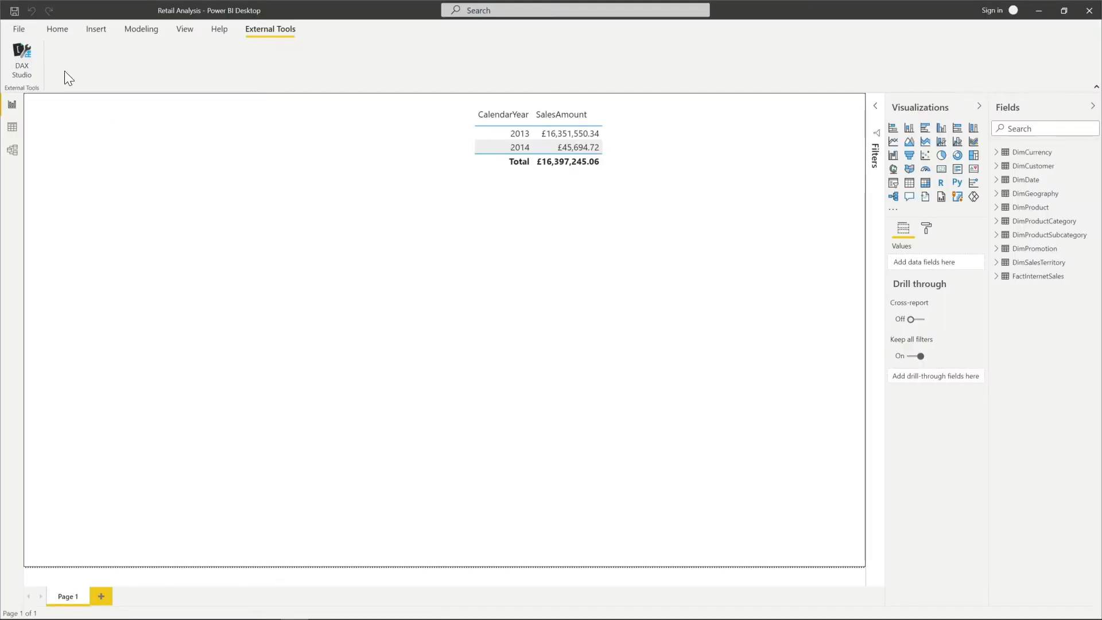
- Switch back to Power BI, open its options and check the Auto date/time settings for the current file and for new files
{"action": "left_click", "coordinate": [19, 28]}
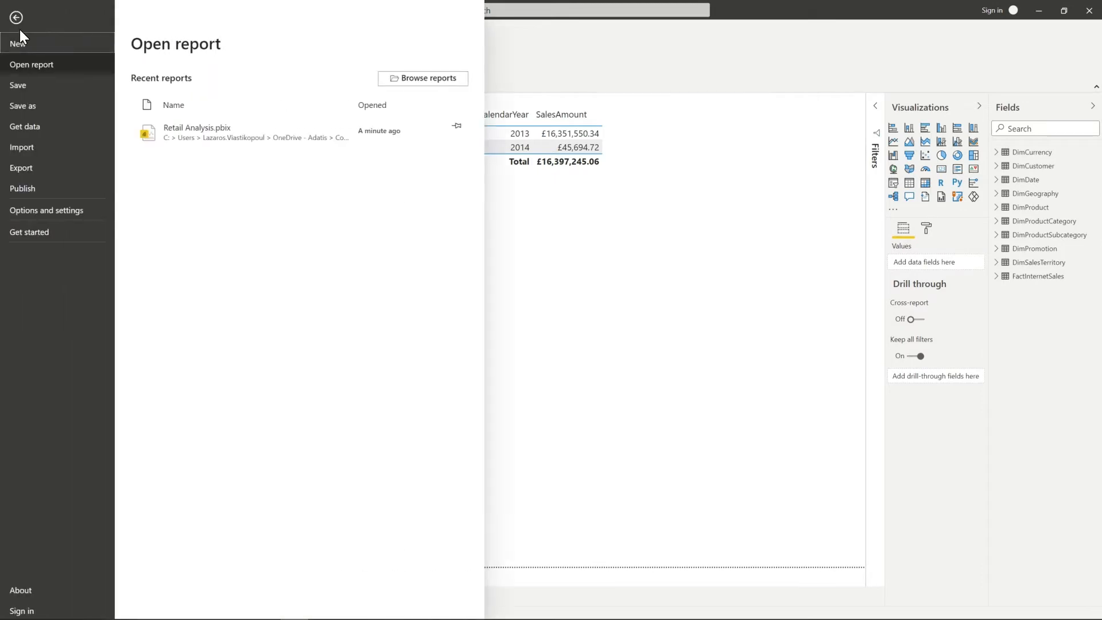
{"action": "left_click", "coordinate": [50, 214]}
{"action": "left_click", "coordinate": [206, 85]}
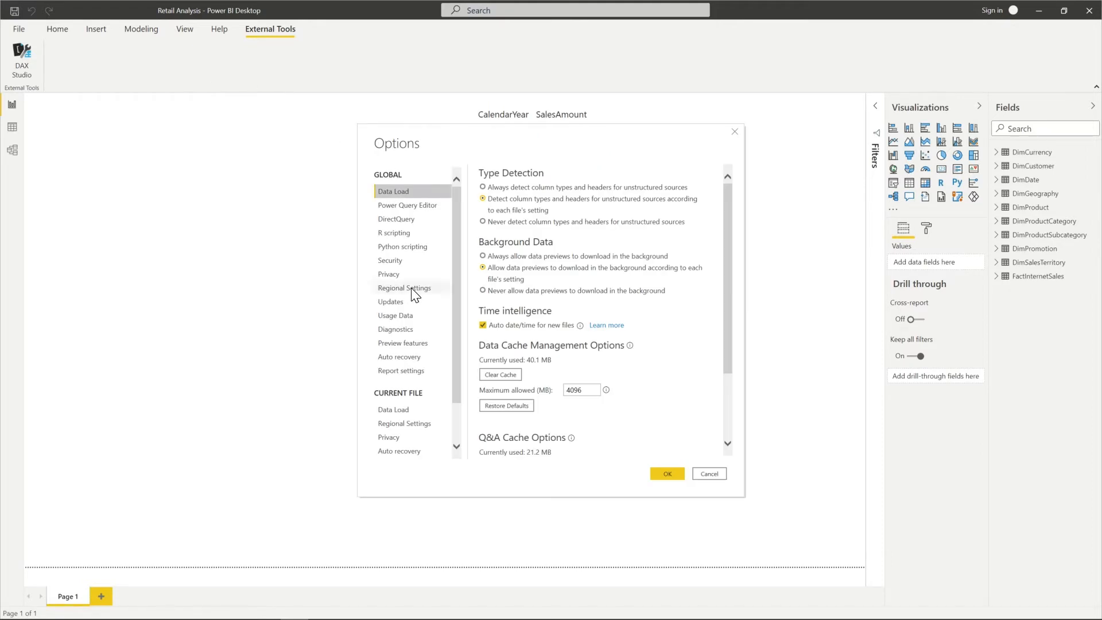
{"action": "scroll", "coordinate": [415, 294], "scroll_direction": "down", "scroll_amount": 1}
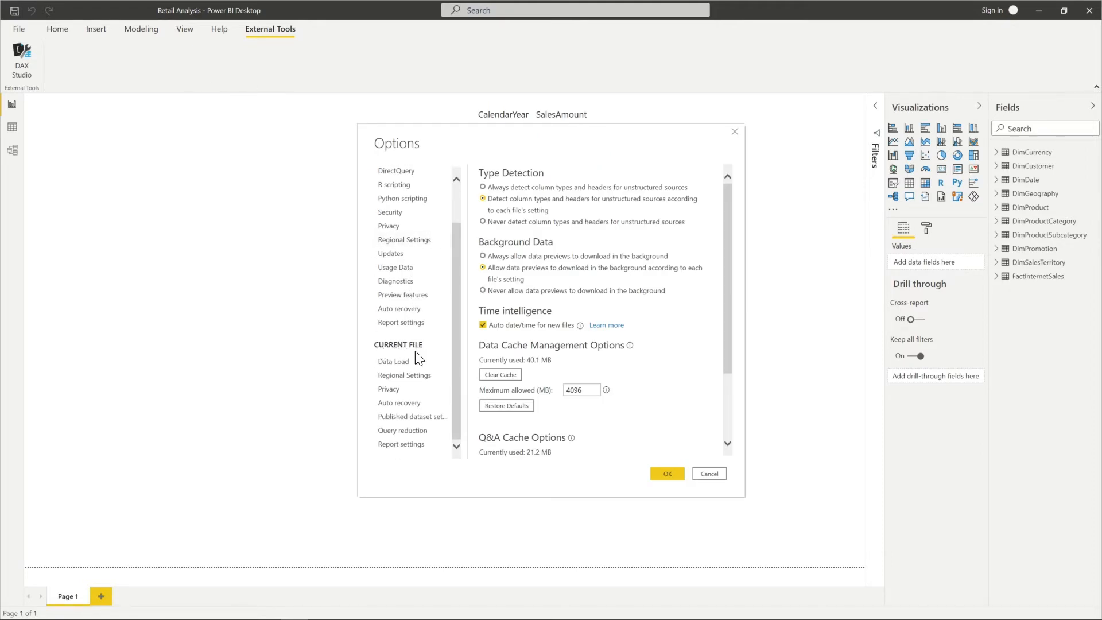
{"action": "left_click", "coordinate": [381, 361]}
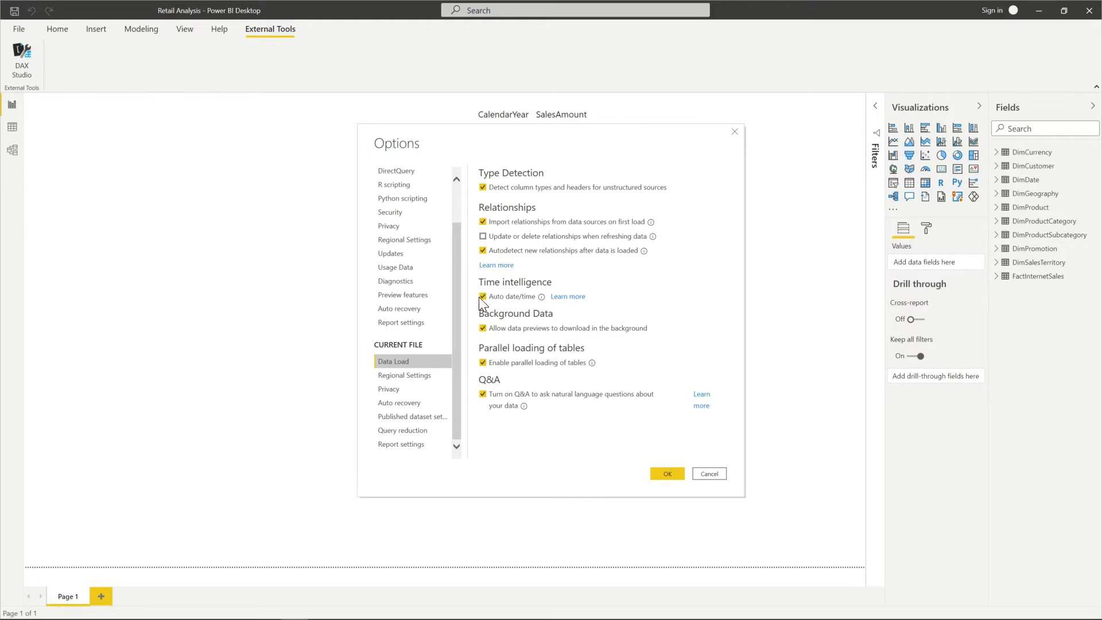
{"action": "scroll", "coordinate": [419, 308], "scroll_direction": "up", "scroll_amount": 2}
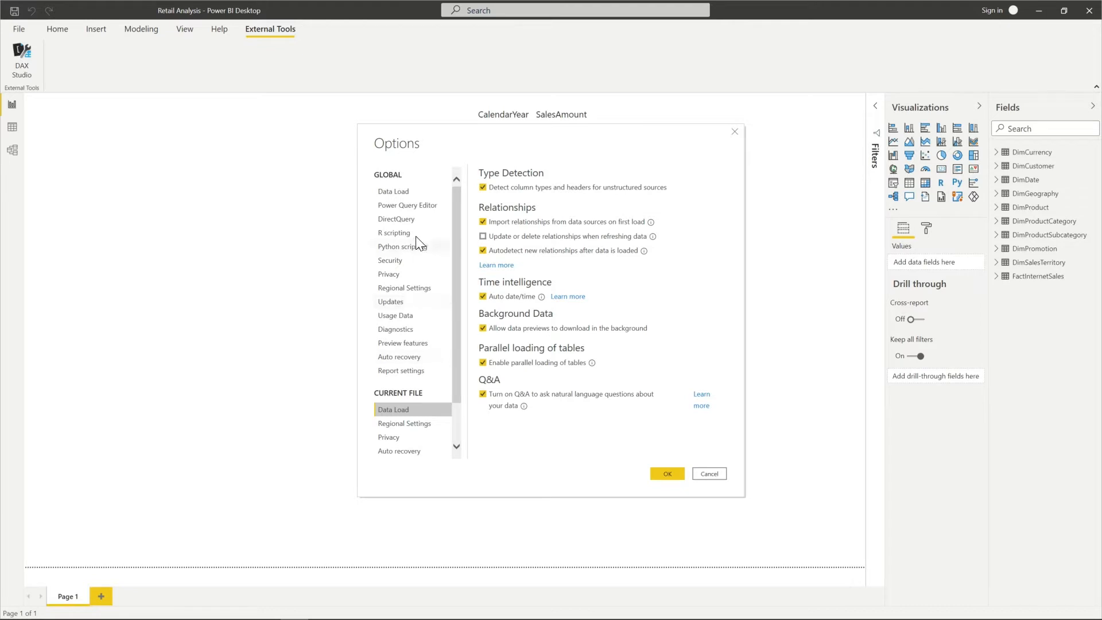
{"action": "left_click", "coordinate": [388, 190]}
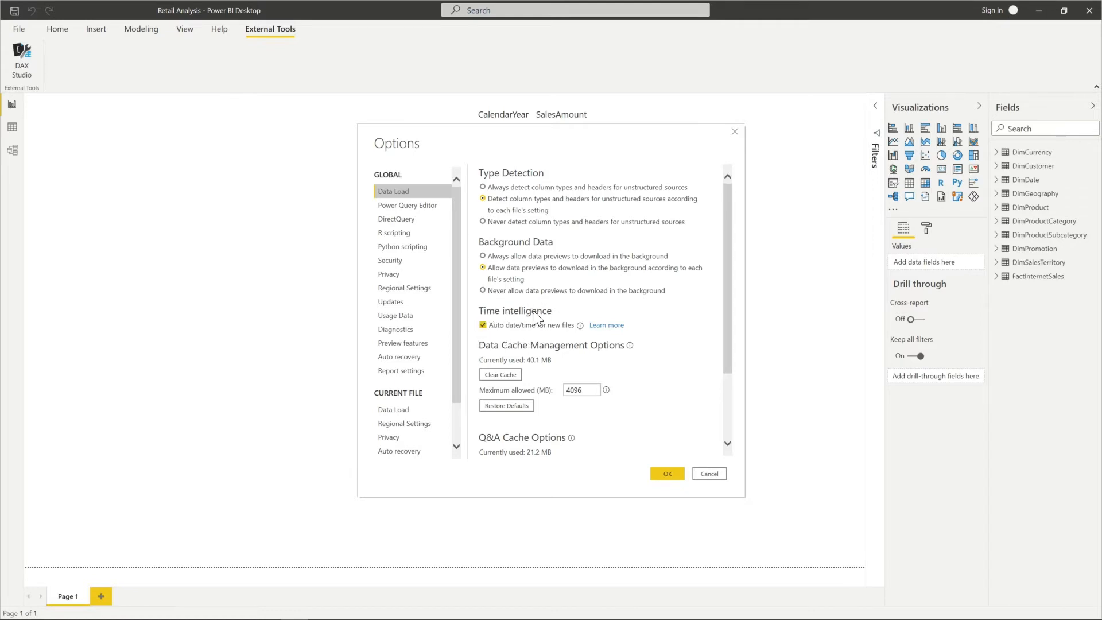
- Turn off Auto date/time in the current file's Data Load options and apply the change
{"action": "scroll", "coordinate": [398, 287], "scroll_direction": "down", "scroll_amount": 2}
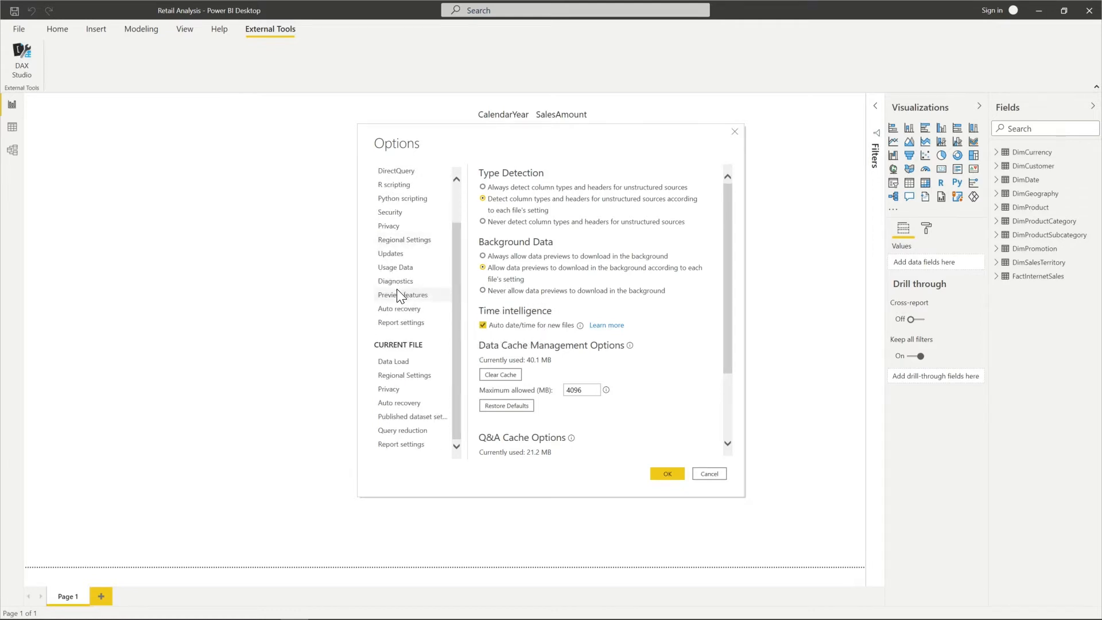
{"action": "left_click", "coordinate": [395, 362]}
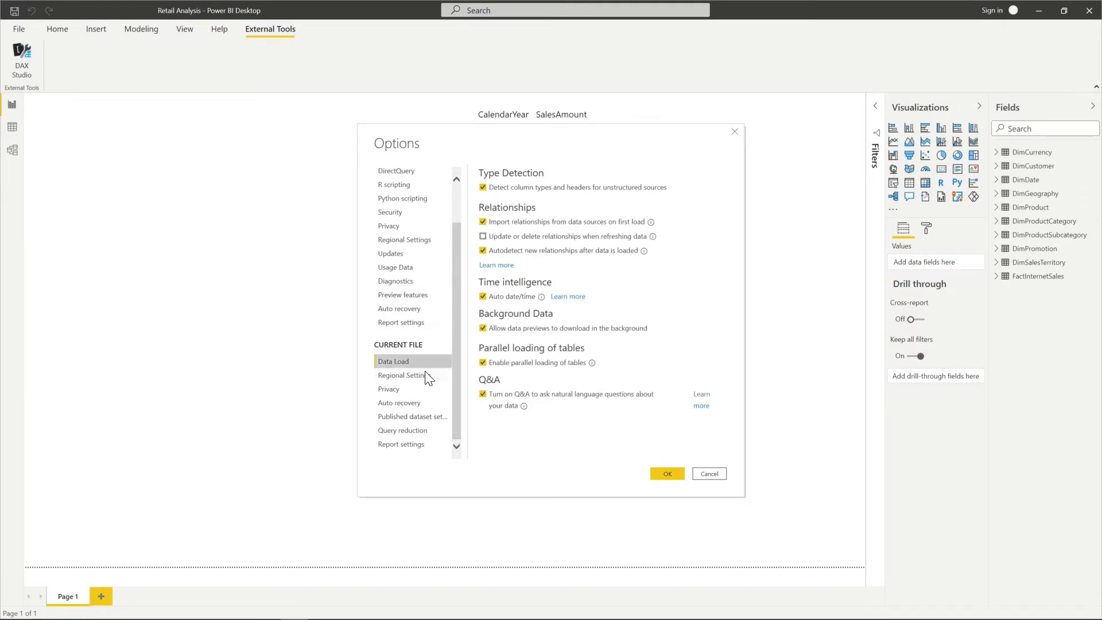
{"action": "left_click", "coordinate": [498, 298]}
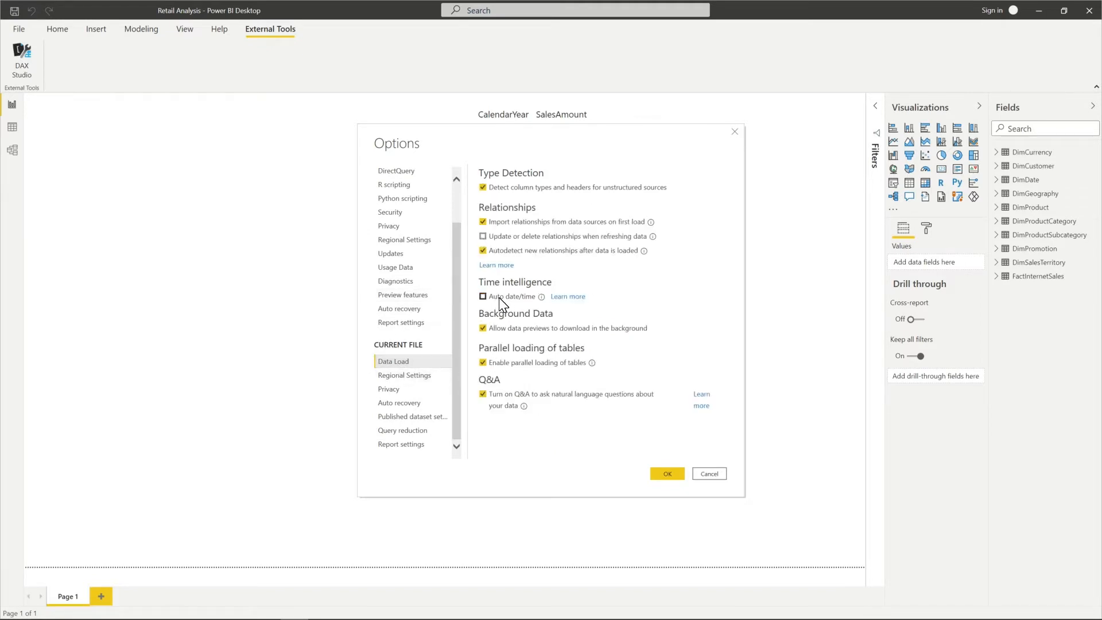
{"action": "left_click", "coordinate": [668, 474]}
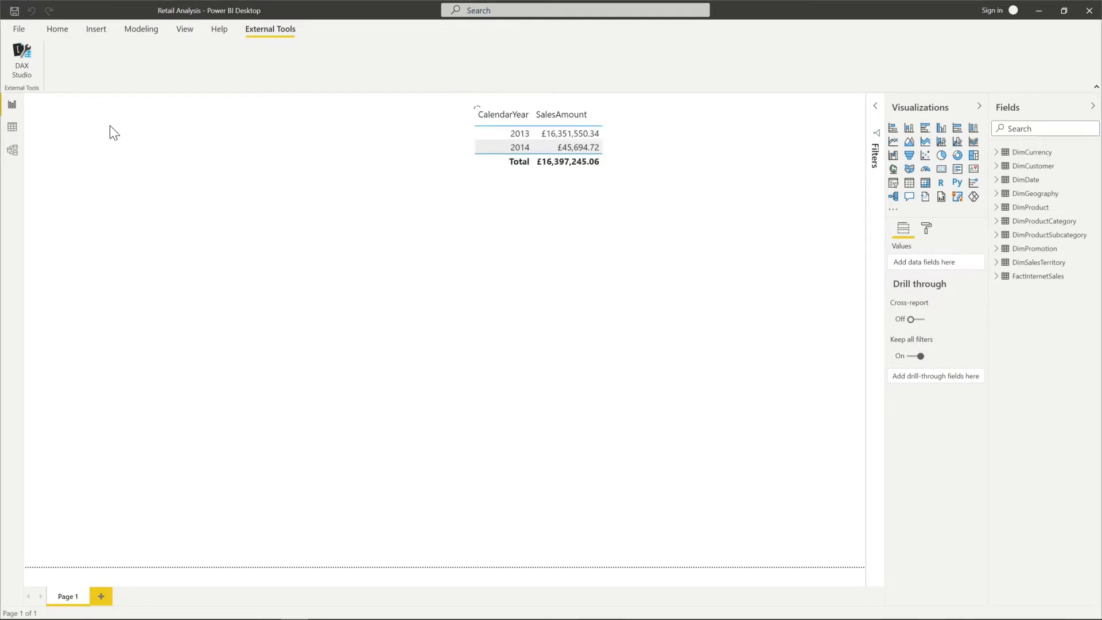
- Refresh the report data and save the Retail Analysis file
{"action": "left_click", "coordinate": [58, 33]}
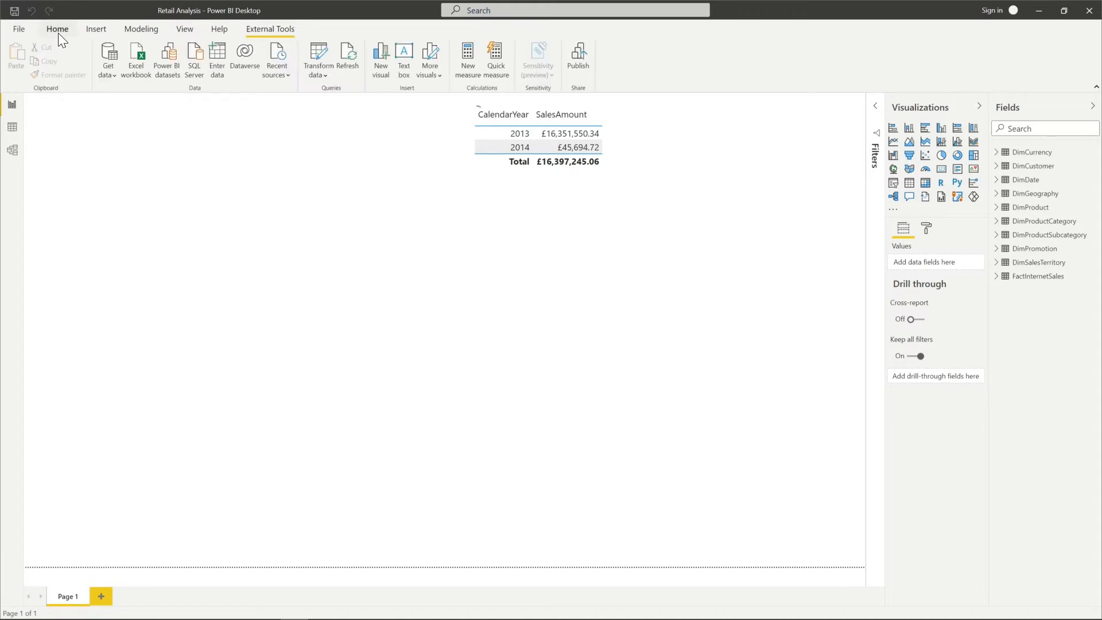
{"action": "left_click", "coordinate": [348, 60]}
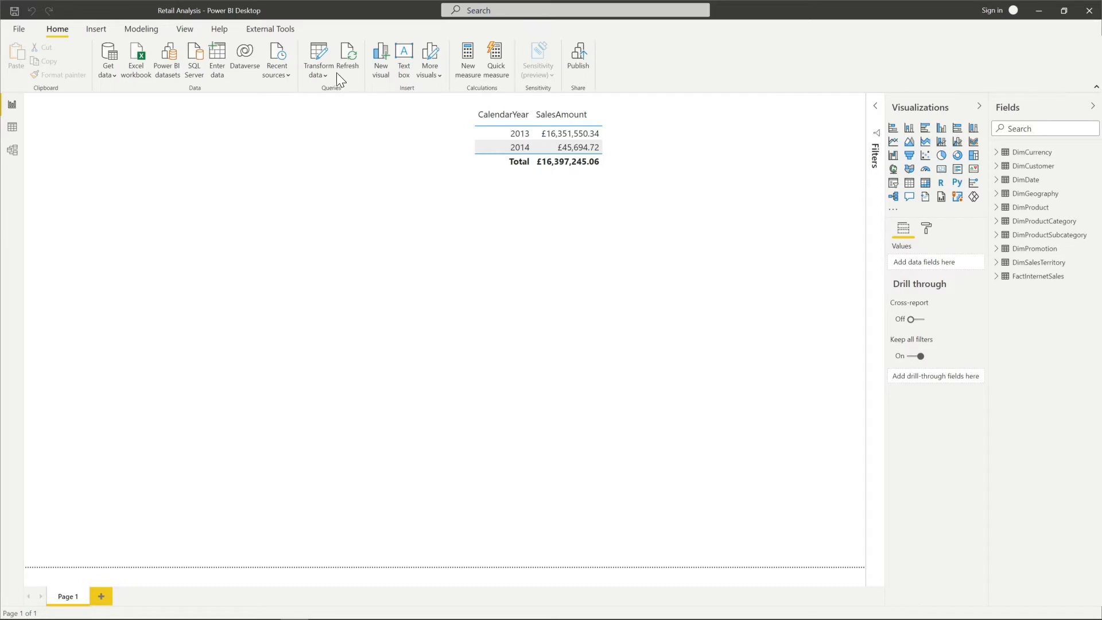
{"action": "left_click", "coordinate": [12, 16]}
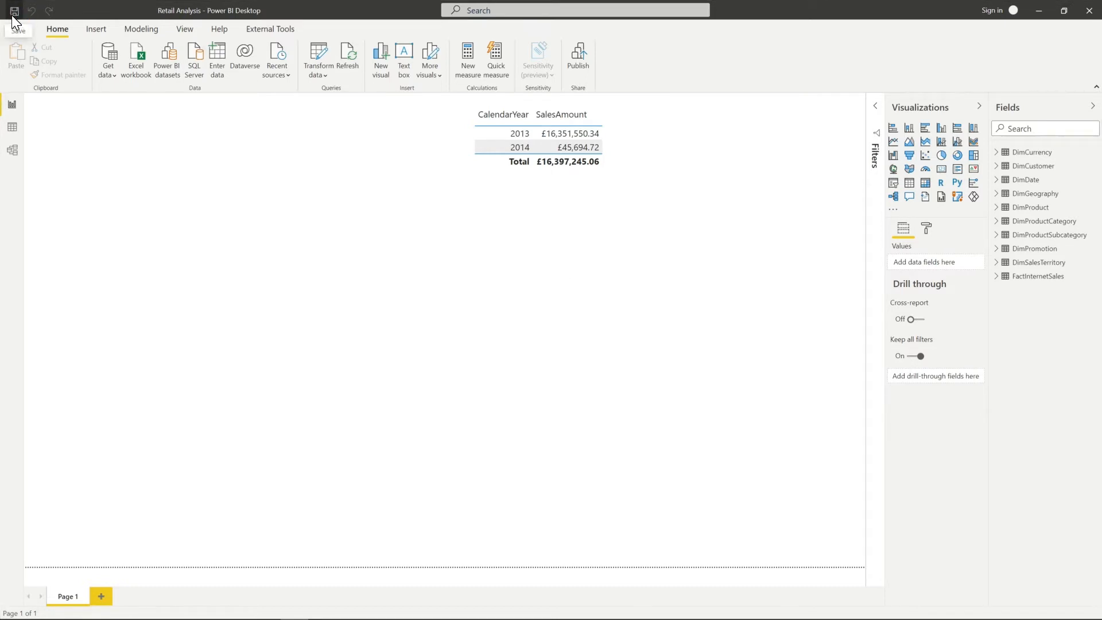
- Launch DAX Studio from Power BI again to check the Retail Analysis model's table list
{"action": "left_click", "coordinate": [270, 30]}
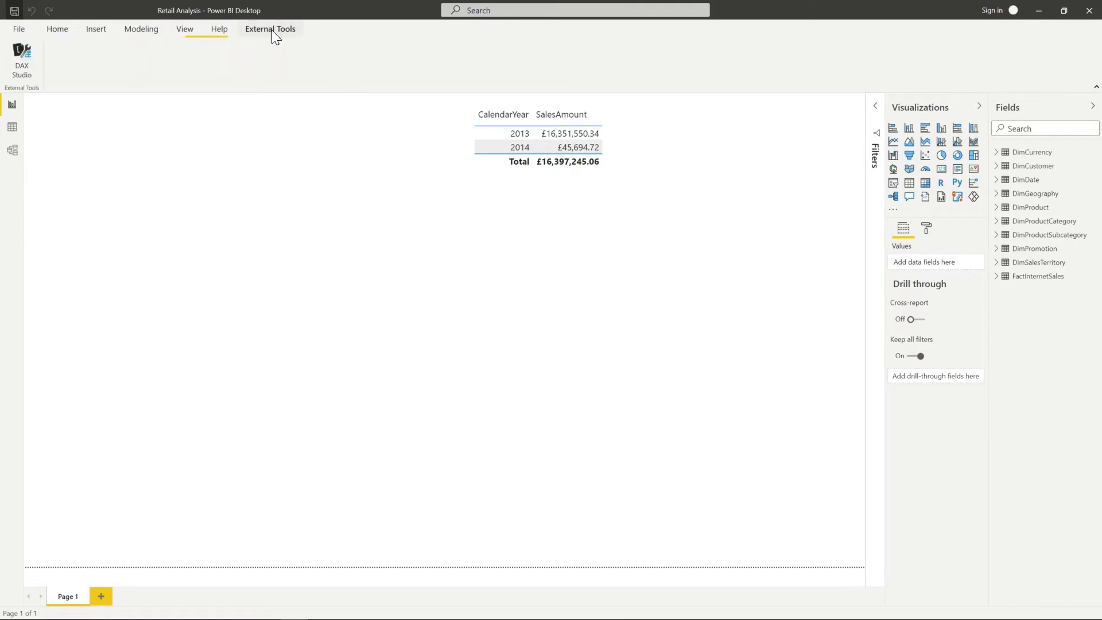
{"action": "left_click", "coordinate": [23, 60]}
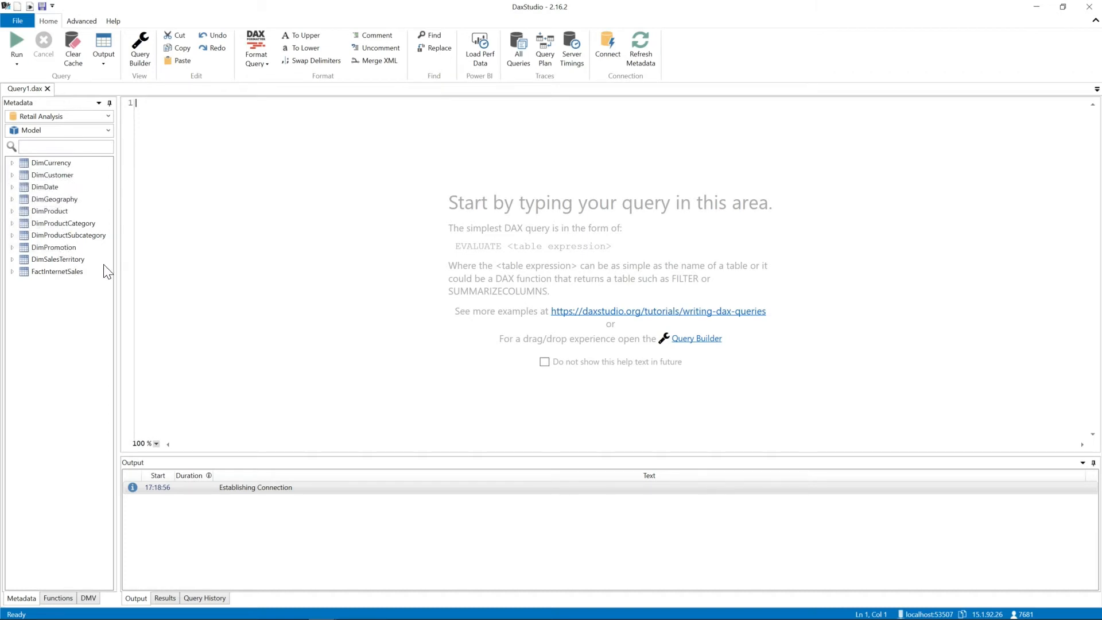
- View the VertiPaq Analyzer metrics for the Retail Analysis model and check the total model size in the summary
{"action": "left_click", "coordinate": [81, 22]}
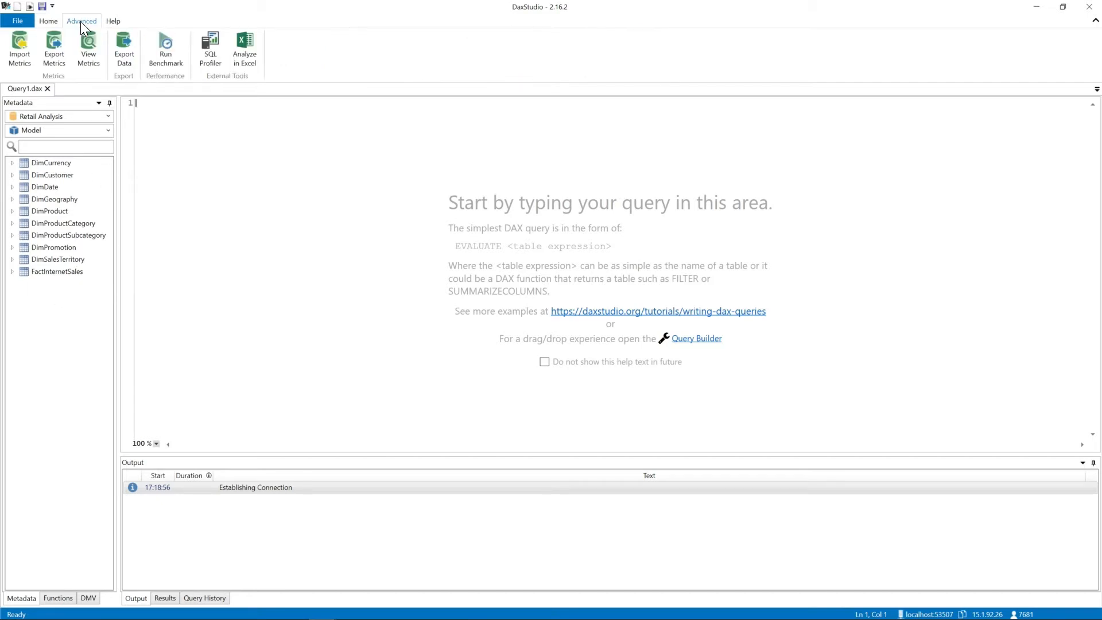
{"action": "left_click", "coordinate": [91, 55]}
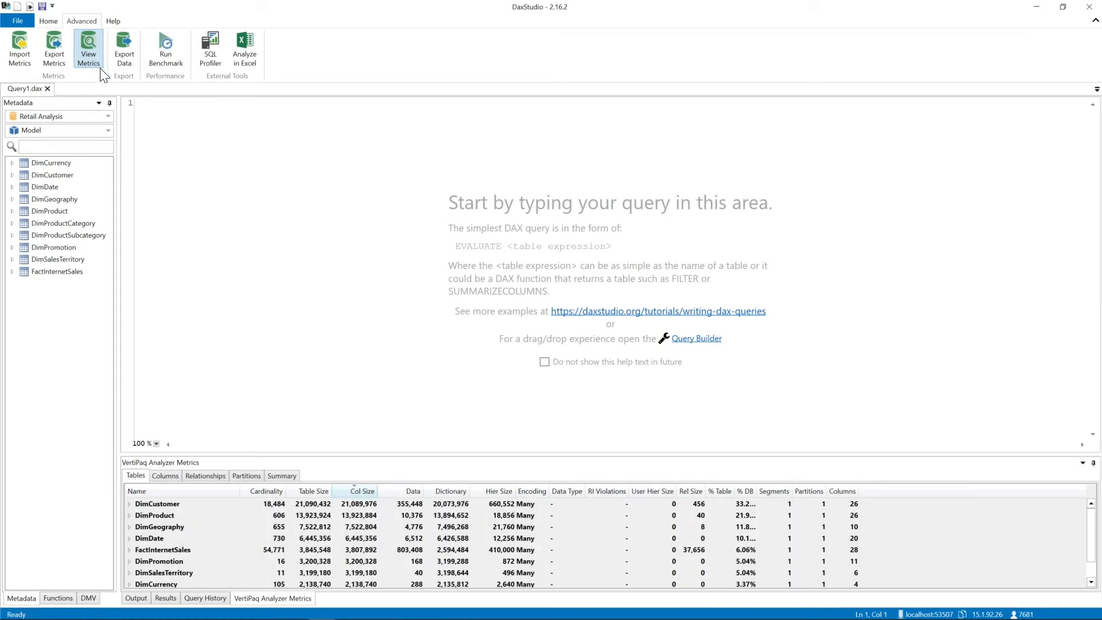
{"action": "left_click", "coordinate": [280, 475]}
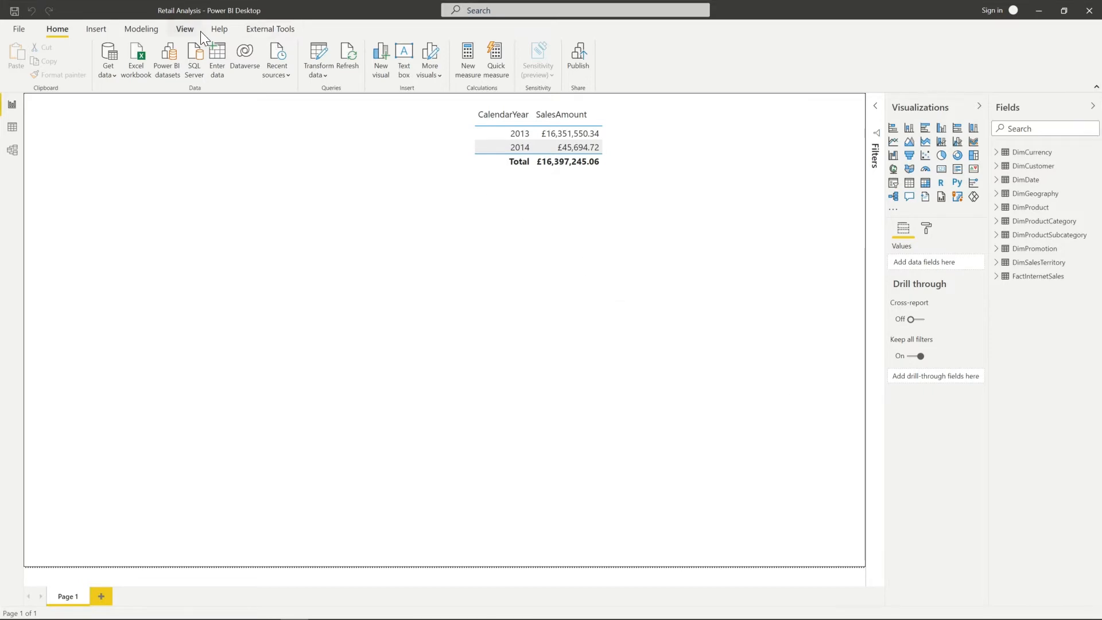
- Switch to Power BI's Power Query Editor, enable Column distribution and examine the distinct and unique counts of the FactInternetSales columns
{"action": "left_click", "coordinate": [321, 57]}
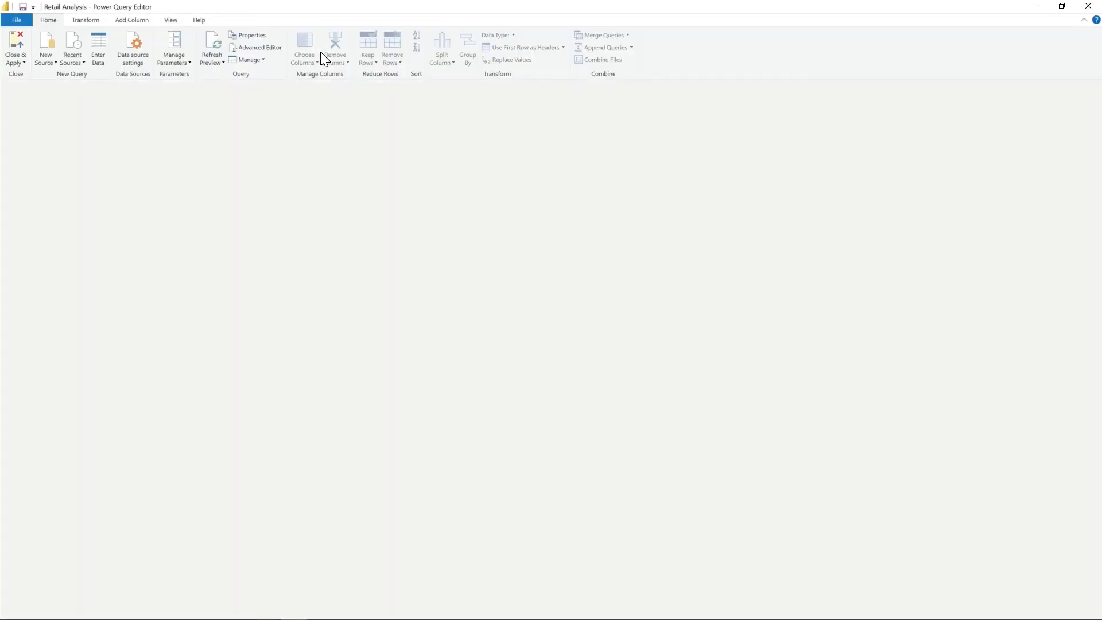
{"action": "left_click", "coordinate": [171, 20]}
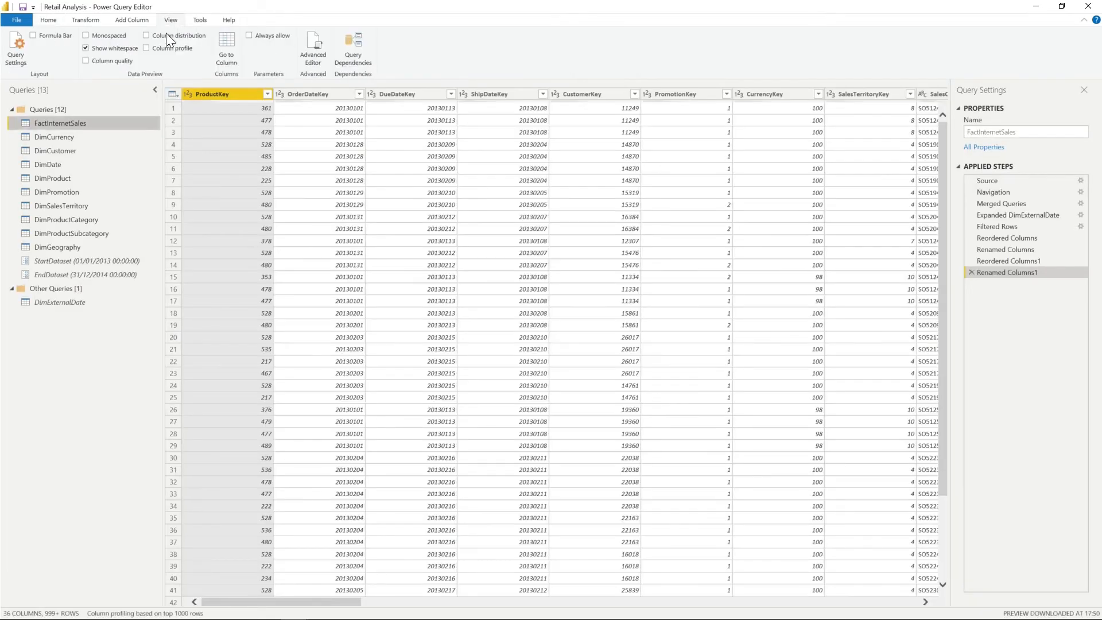
{"action": "left_click", "coordinate": [149, 35]}
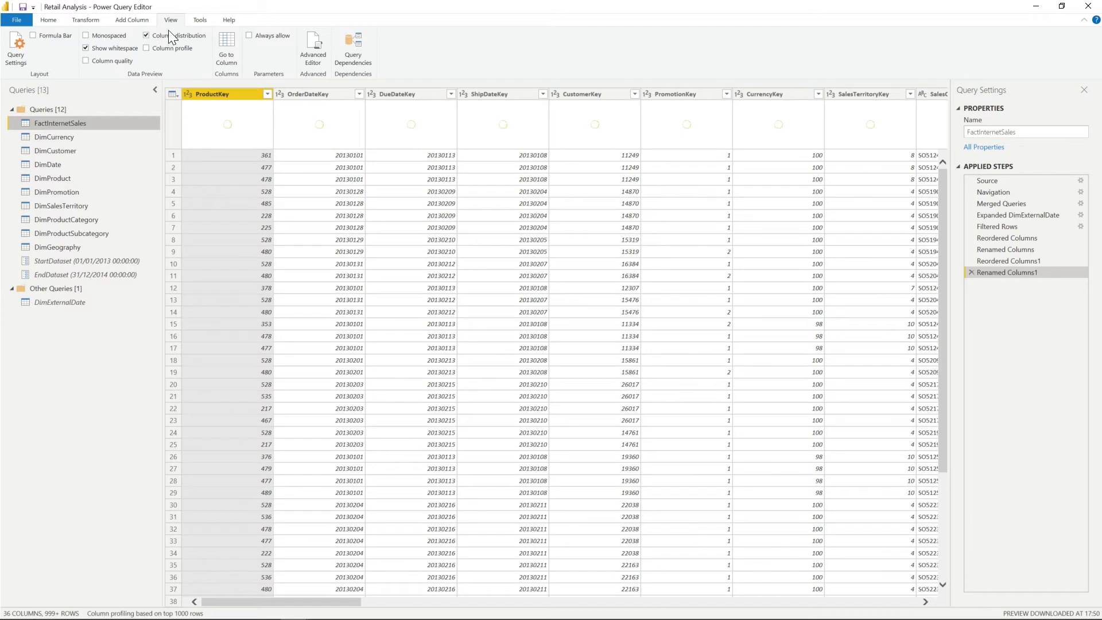
{"action": "left_click", "coordinate": [48, 20]}
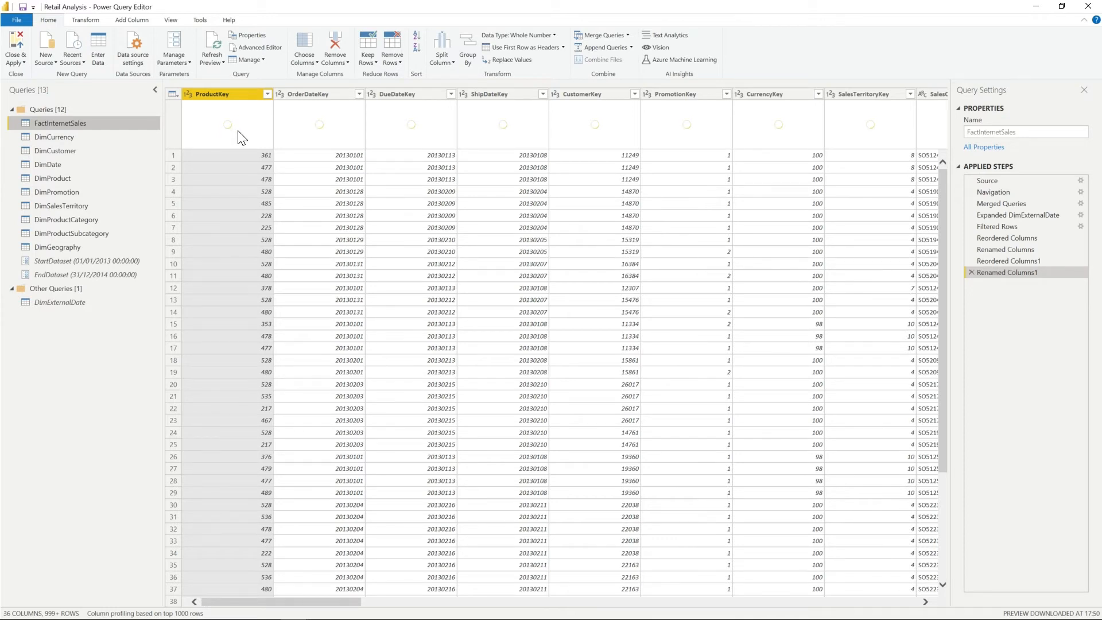
{"action": "mouse_move", "coordinate": [242, 138]}
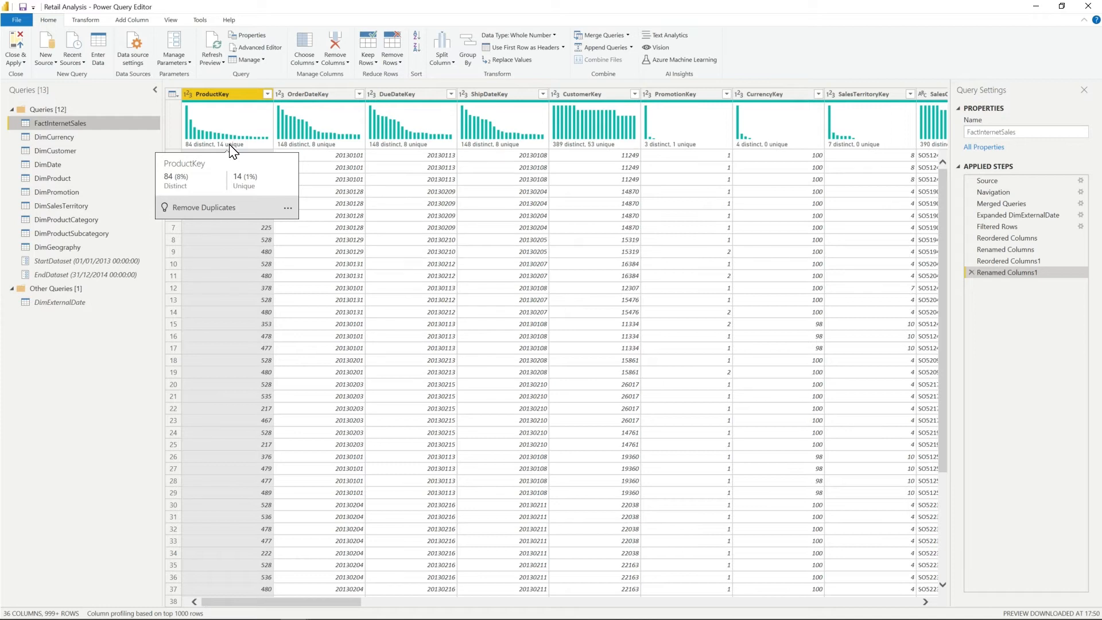
{"action": "mouse_move", "coordinate": [290, 133]}
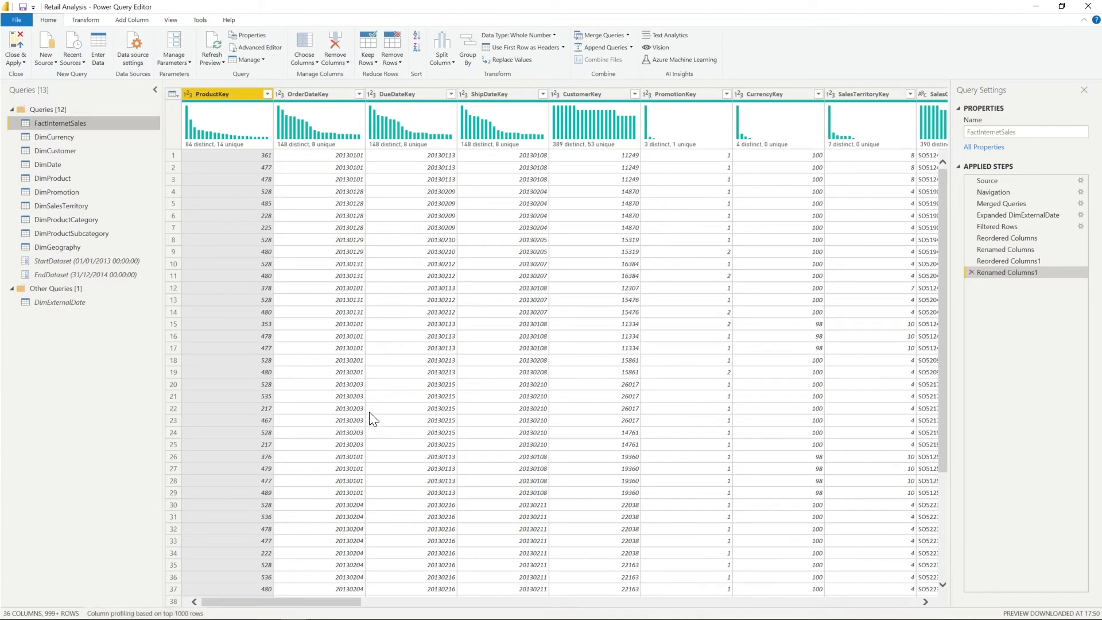
- Base column profiling on the entire data set, examine the FactInternetSales distributions and close the Power Query Editor
{"action": "left_click", "coordinate": [196, 614]}
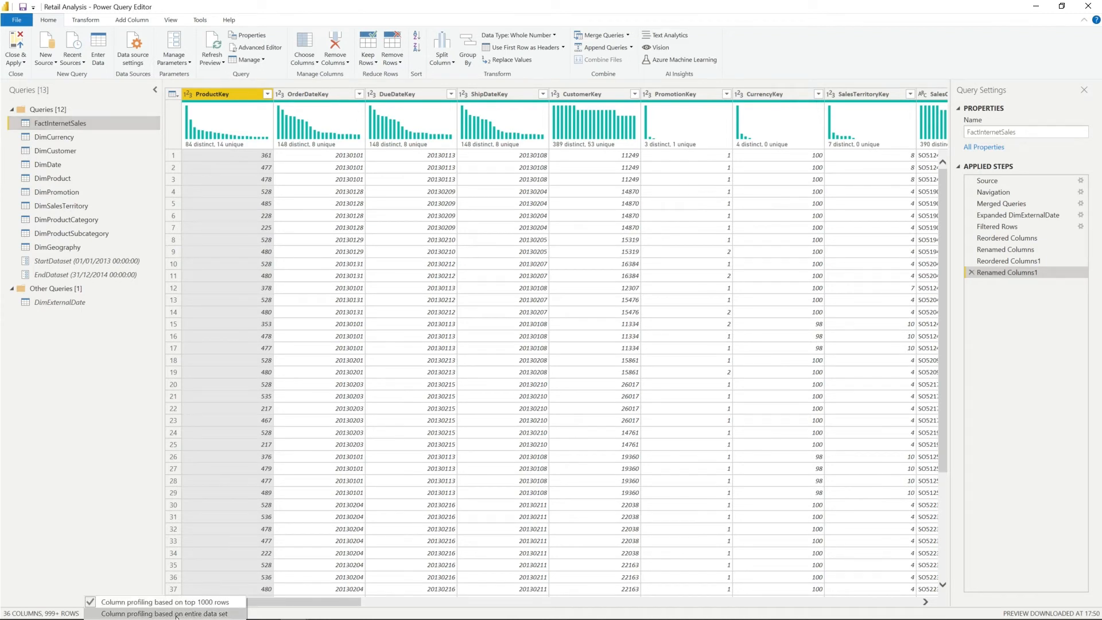
{"action": "left_click", "coordinate": [228, 614]}
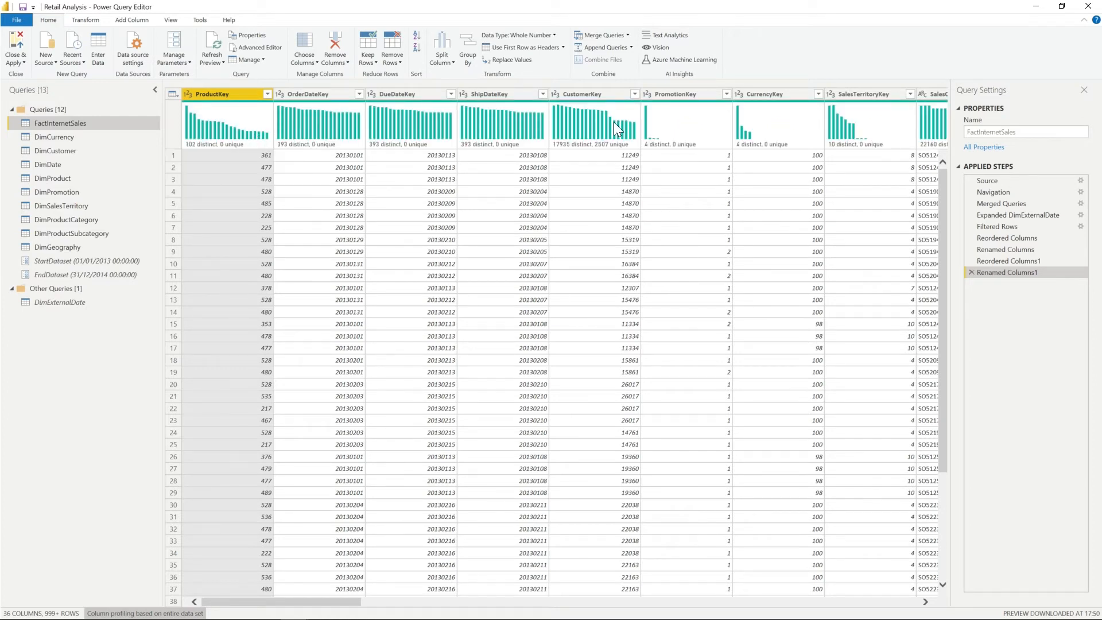
{"action": "mouse_move", "coordinate": [247, 132]}
{"action": "left_click", "coordinate": [1091, 10]}
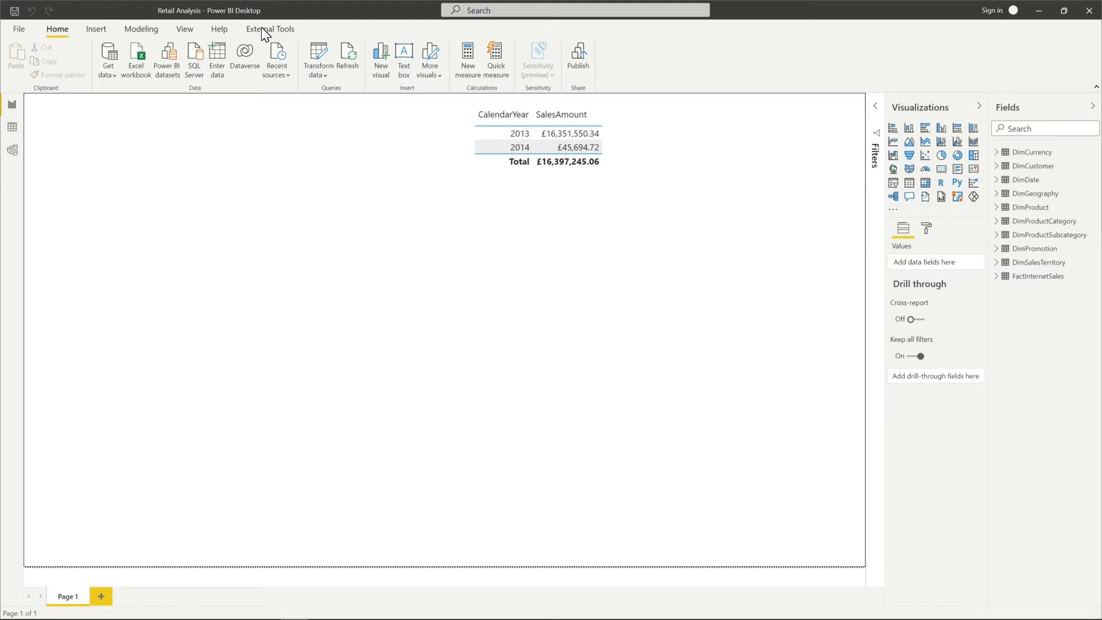
- Launch DAX Studio from Power BI, load the model metrics in an enlarged pane and sort the tables by cardinality
{"action": "left_click", "coordinate": [262, 29]}
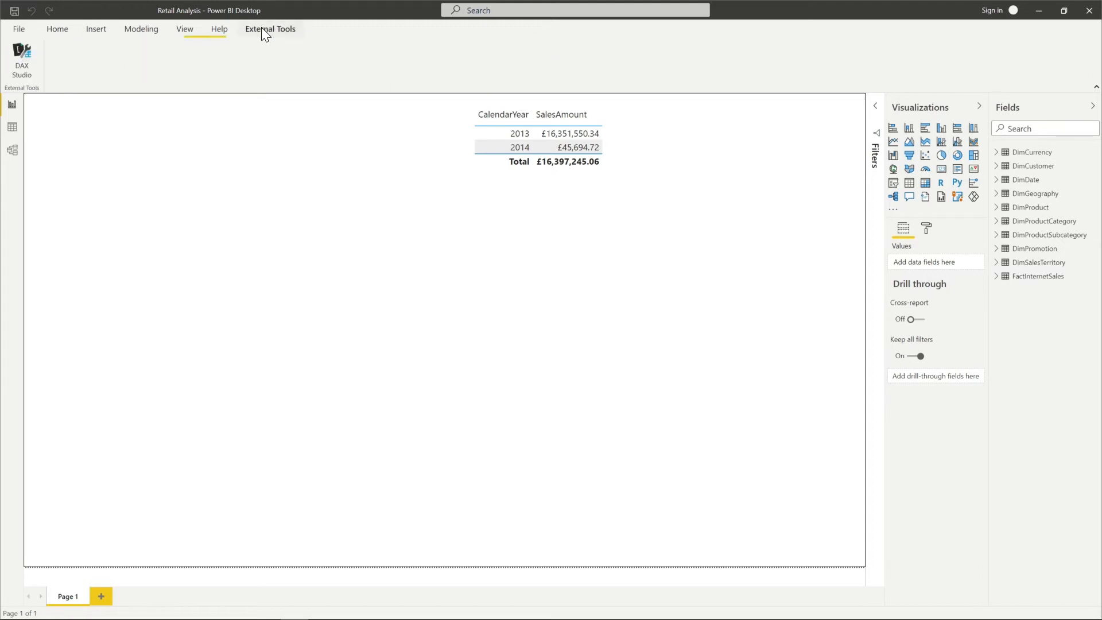
{"action": "left_click", "coordinate": [21, 60]}
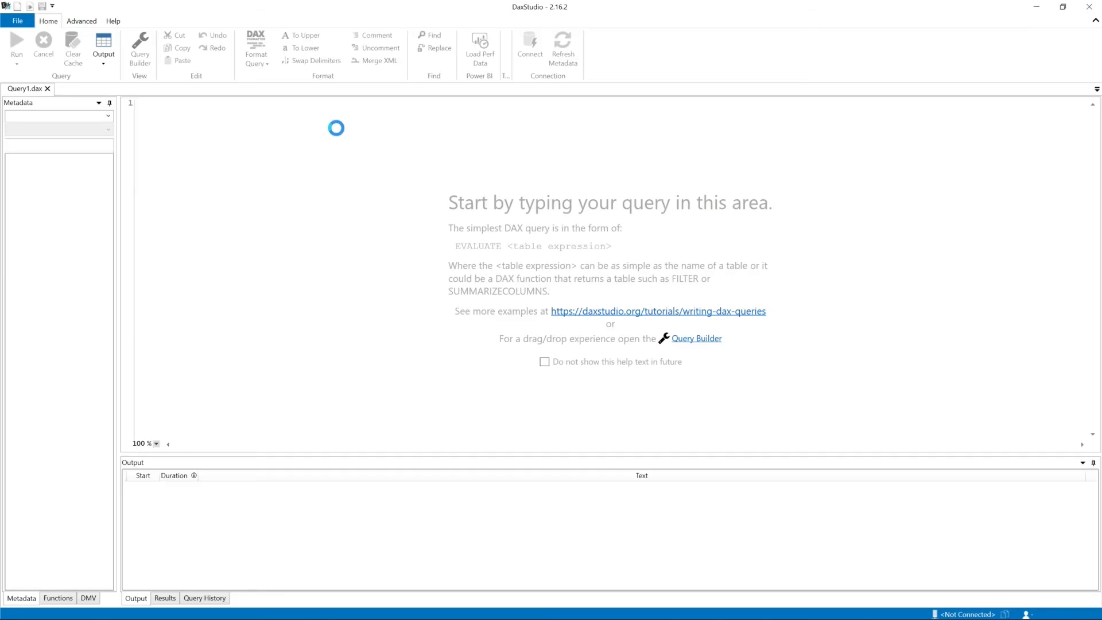
{"action": "left_click", "coordinate": [82, 21]}
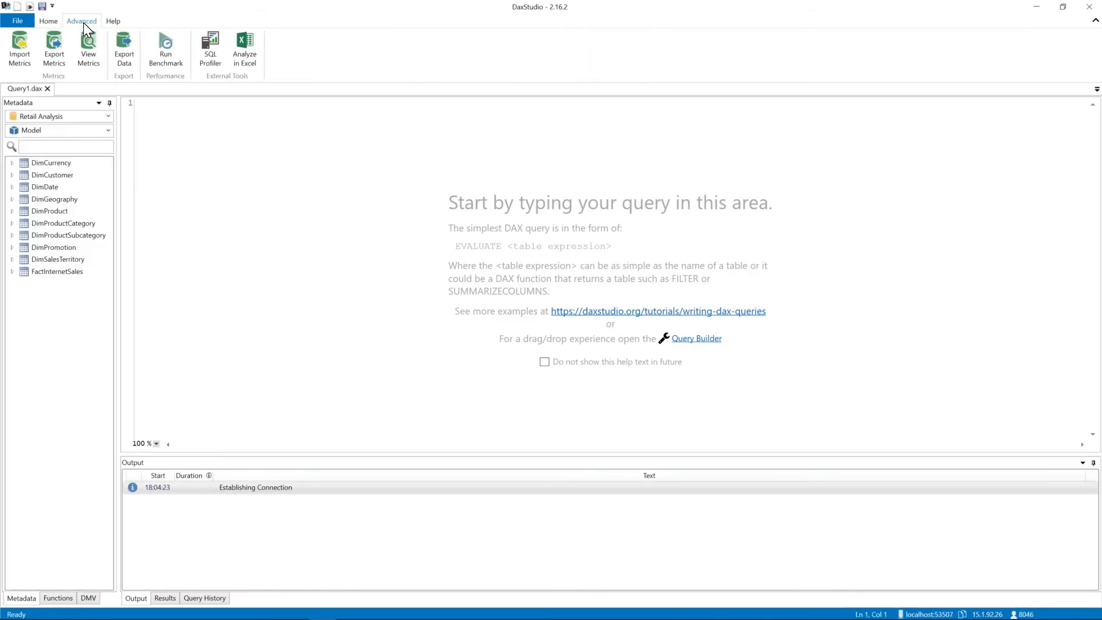
{"action": "left_click", "coordinate": [89, 52]}
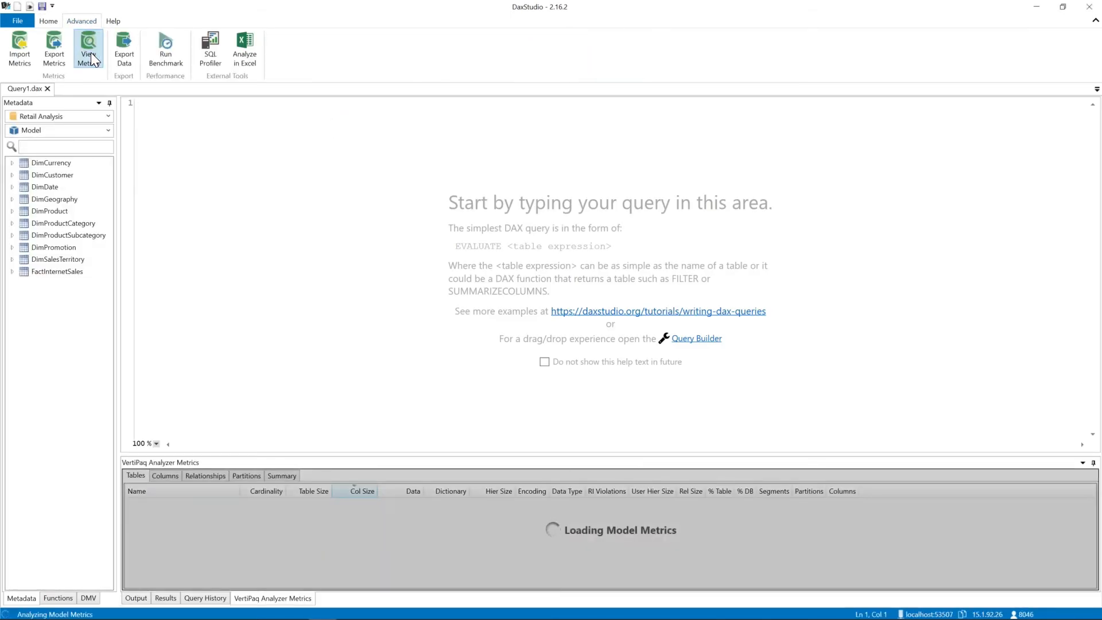
{"action": "left_click_drag", "start_coordinate": [278, 456], "coordinate": [283, 367]}
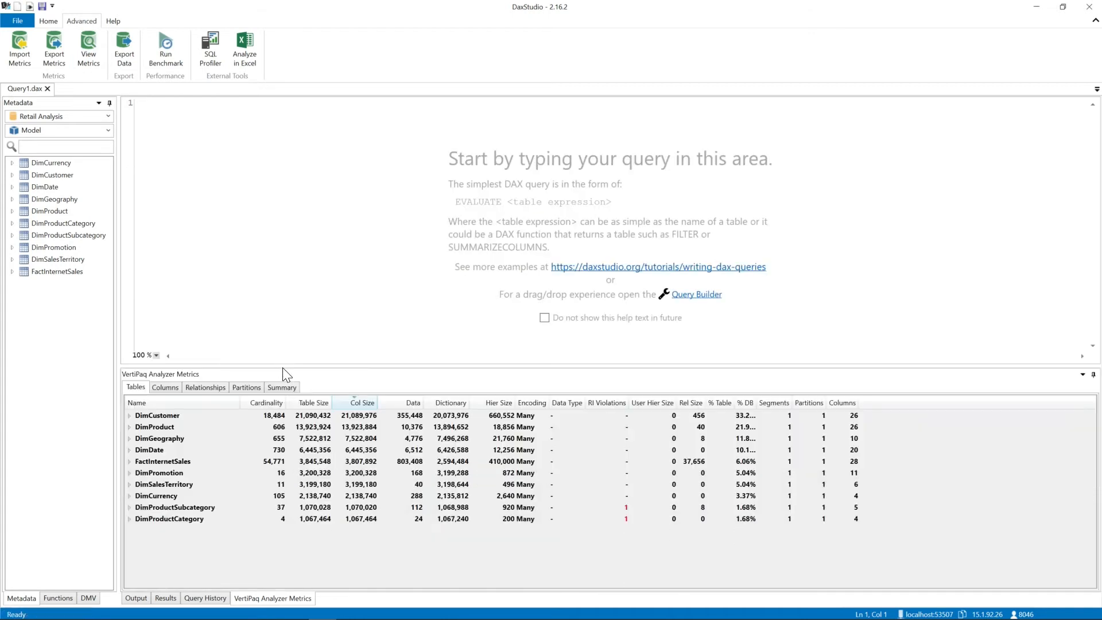
{"action": "left_click", "coordinate": [264, 402]}
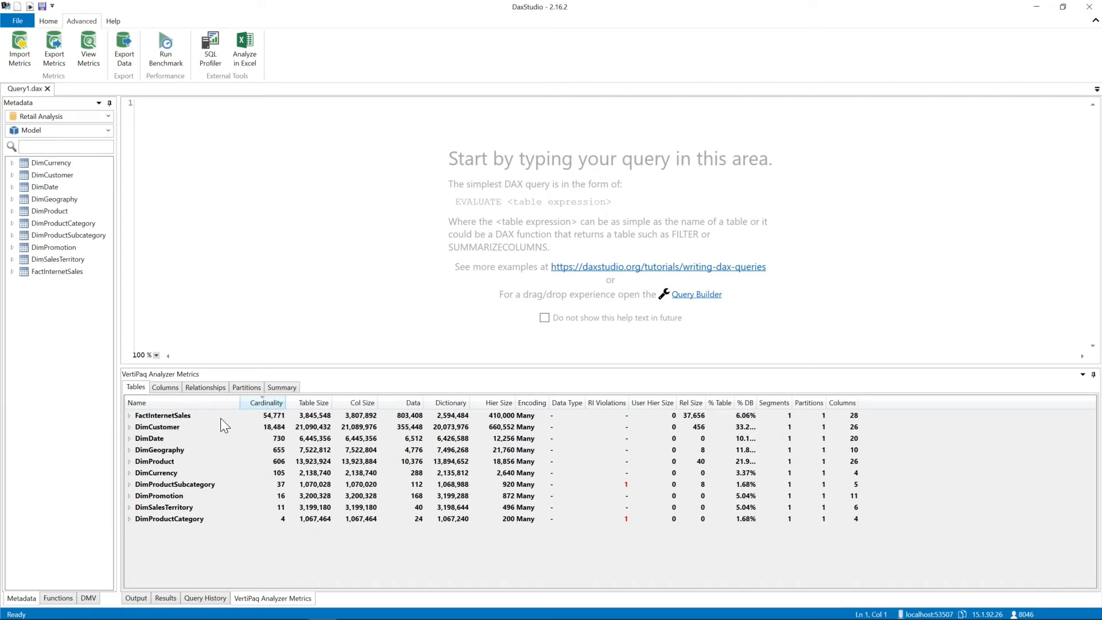
- Expand FactInternetSales and compare the cardinality of SalesOrderNumber, CustomerKey, ShipDate and the date key columns
{"action": "left_click", "coordinate": [129, 416]}
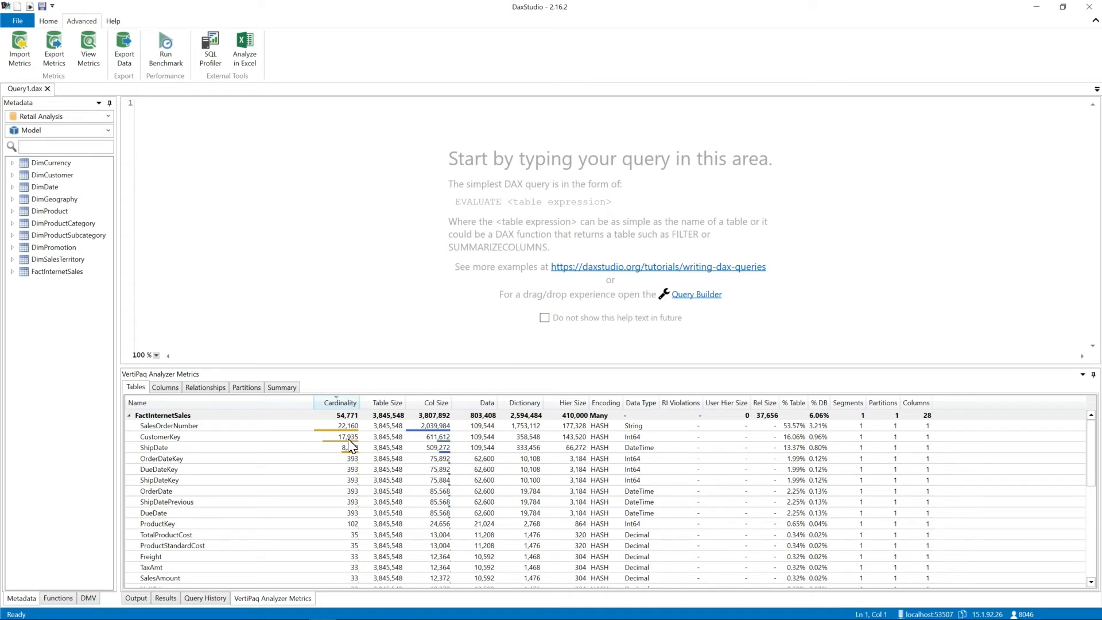
{"action": "left_click", "coordinate": [148, 428]}
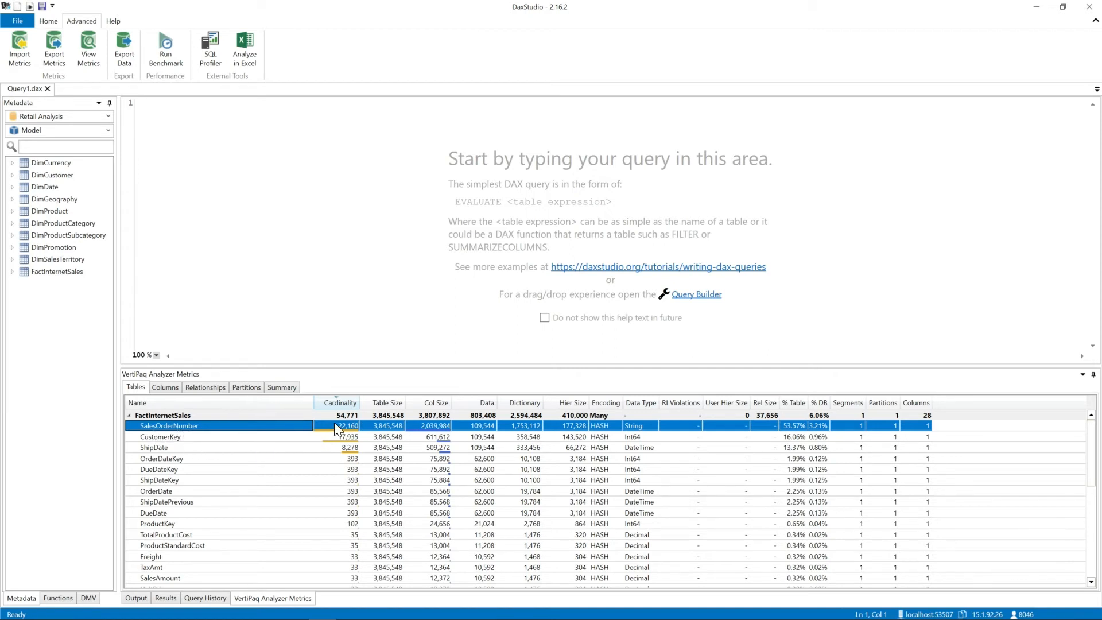
{"action": "left_click", "coordinate": [167, 437]}
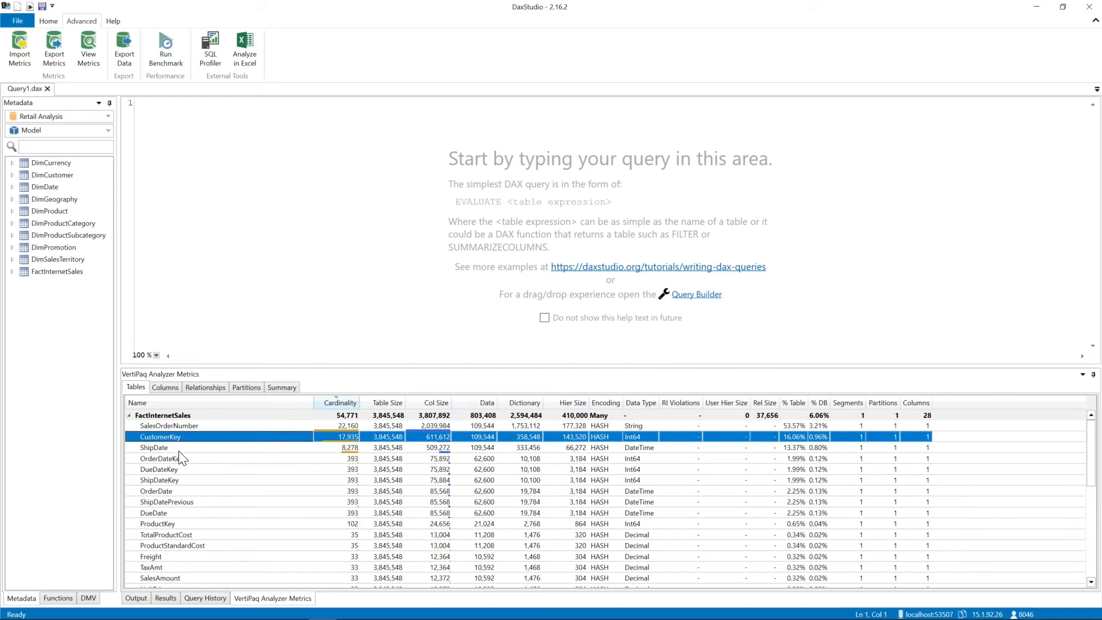
{"action": "left_click", "coordinate": [176, 459]}
{"action": "left_click", "coordinate": [176, 470]}
{"action": "left_click", "coordinate": [177, 479]}
{"action": "left_click", "coordinate": [176, 469]}
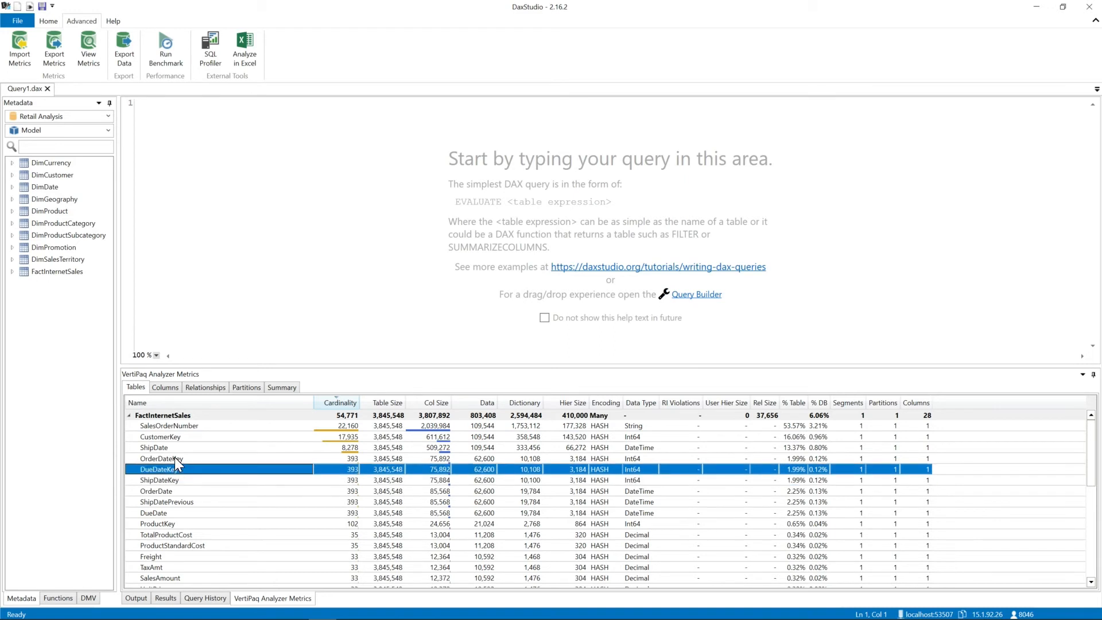
{"action": "left_click", "coordinate": [175, 458]}
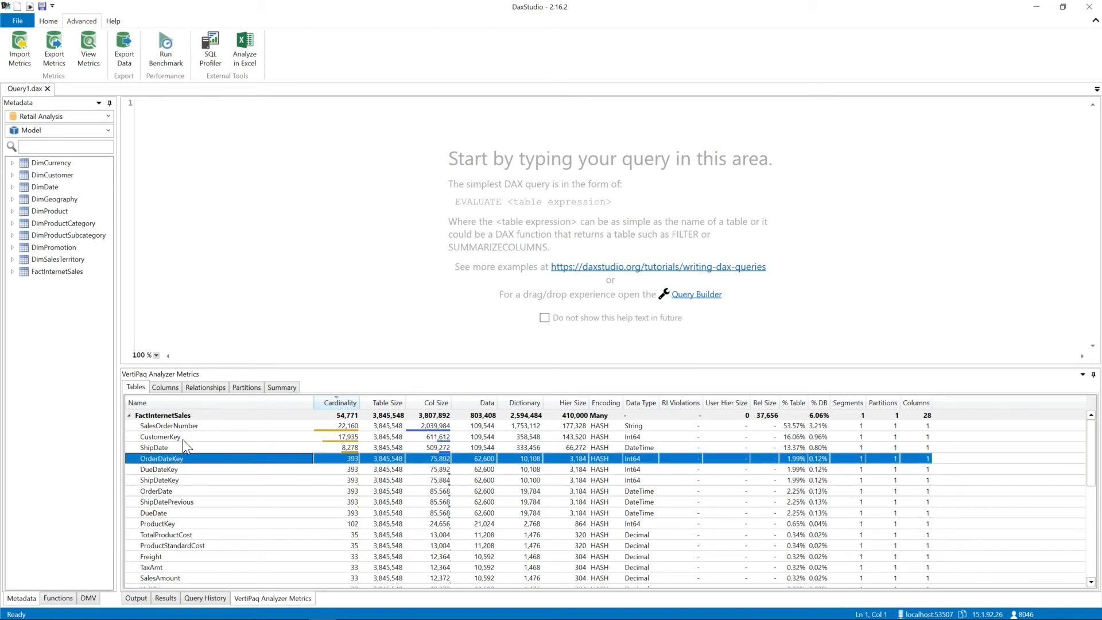
{"action": "left_click", "coordinate": [181, 438]}
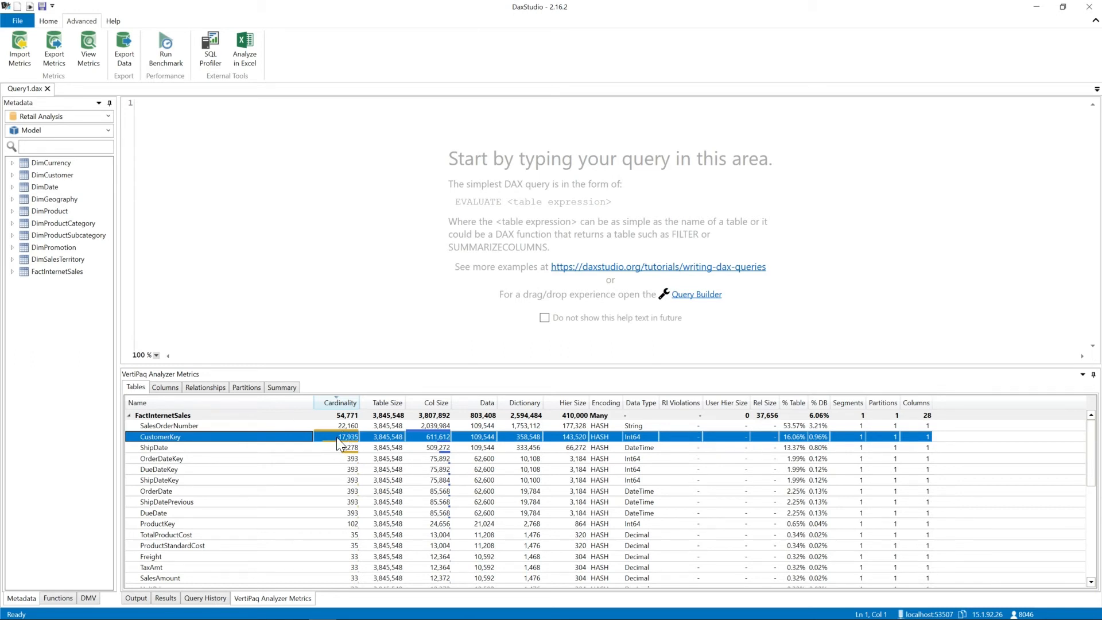
{"action": "left_click", "coordinate": [163, 449]}
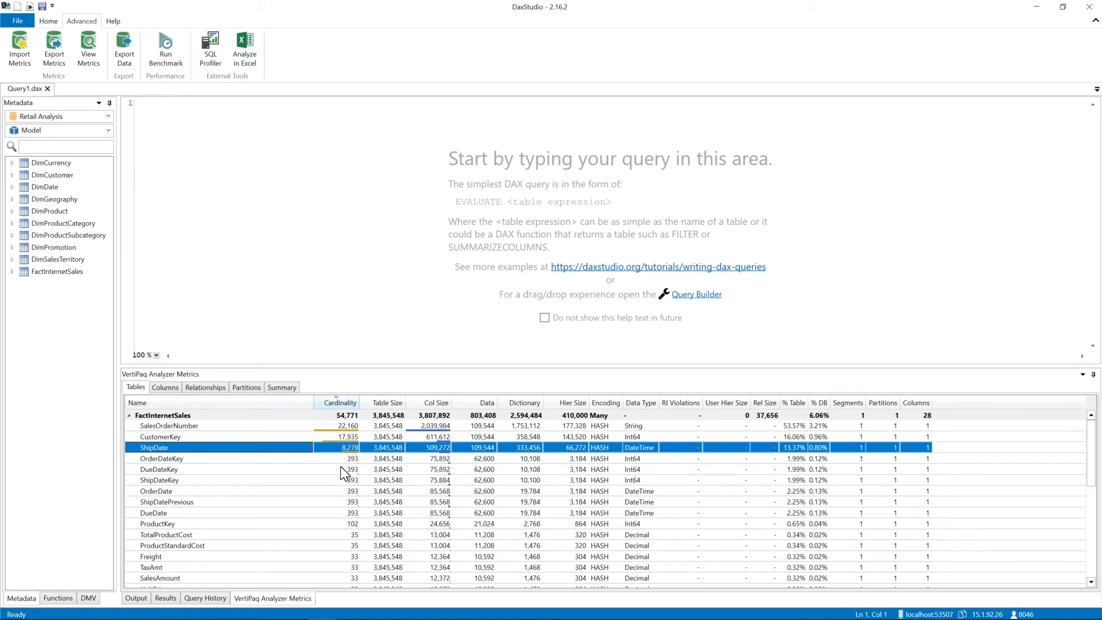
- Switch back to Power BI and open the FactInternetSales query in the Power Query Editor
{"action": "key", "text": "alt+Tab"}
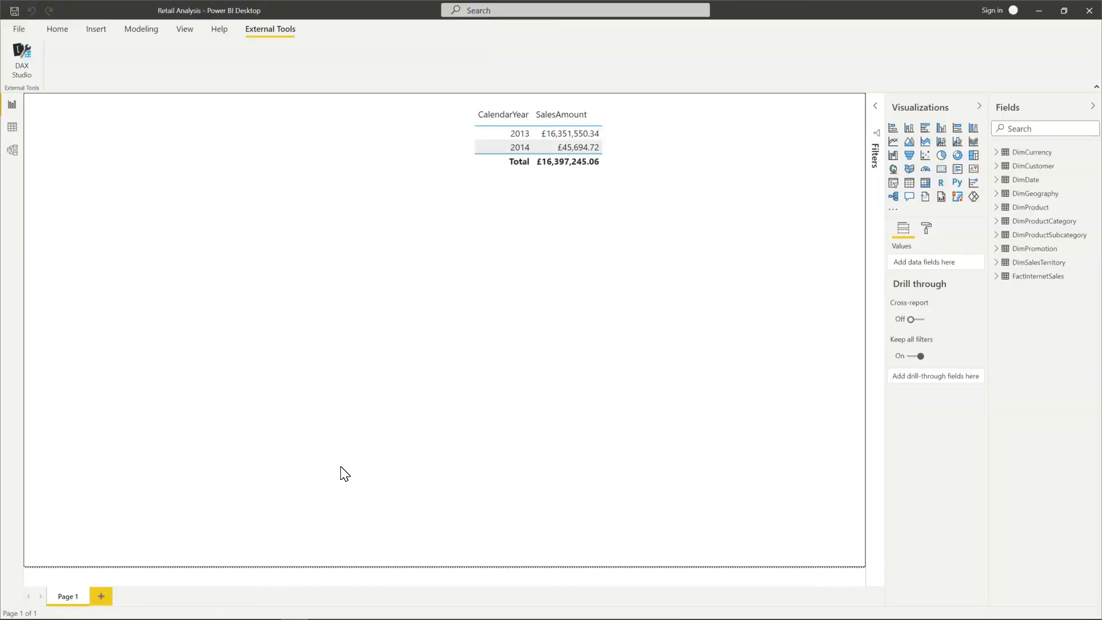
{"action": "left_click", "coordinate": [58, 31]}
{"action": "left_click", "coordinate": [336, 57]}
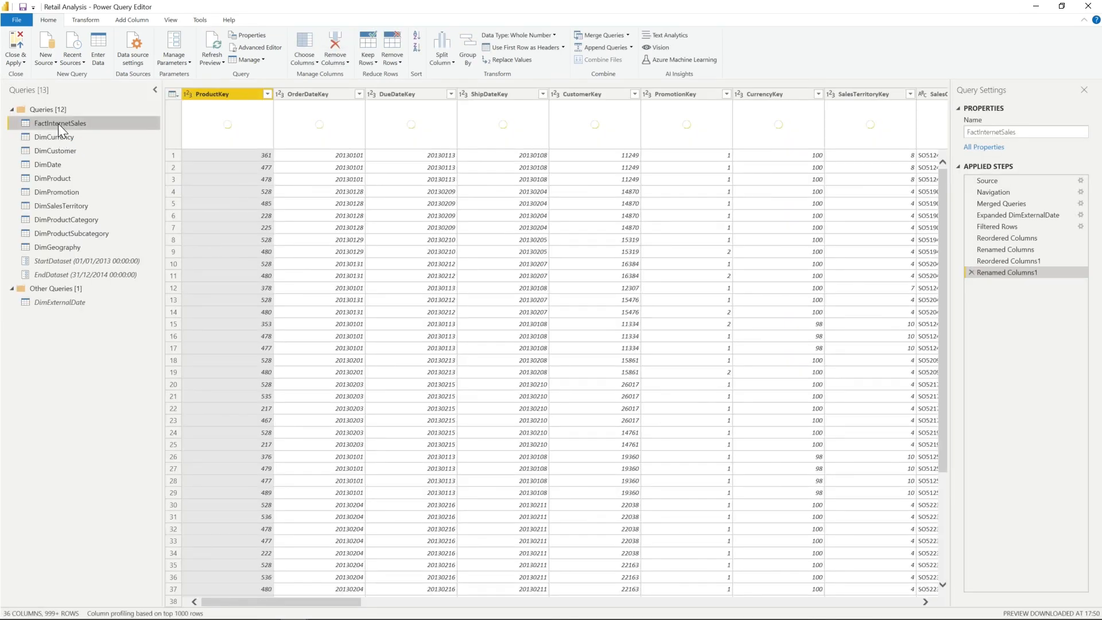
- Change the data type of the FactInternetSales ShipDate column to Date, then apply the change and refresh the report data
{"action": "left_click_drag", "start_coordinate": [326, 601], "coordinate": [670, 616]}
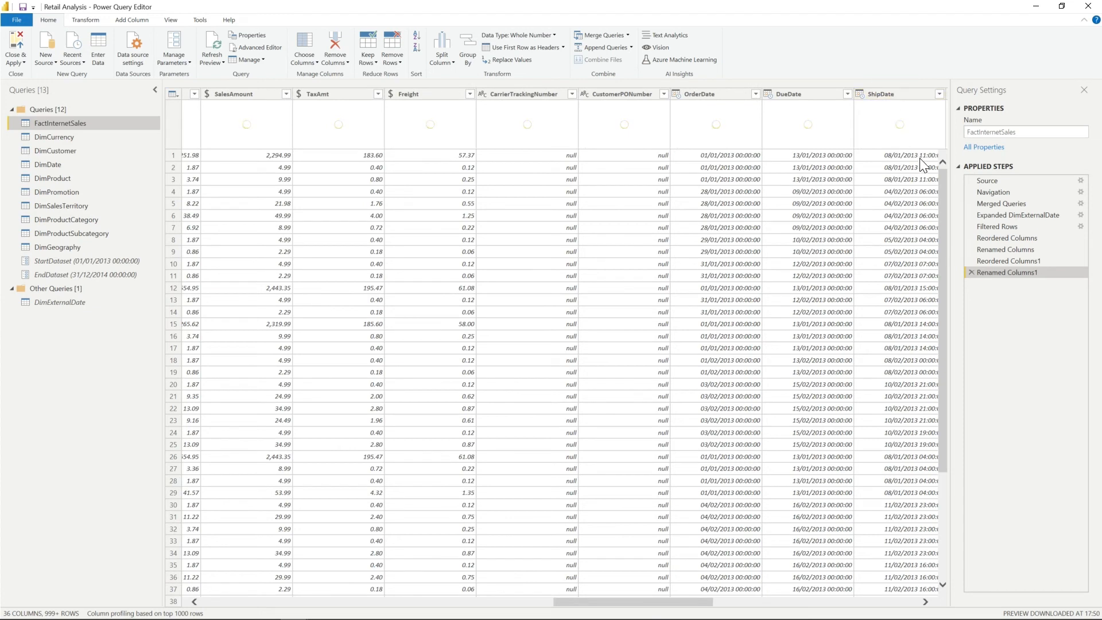
{"action": "left_click", "coordinate": [926, 602]}
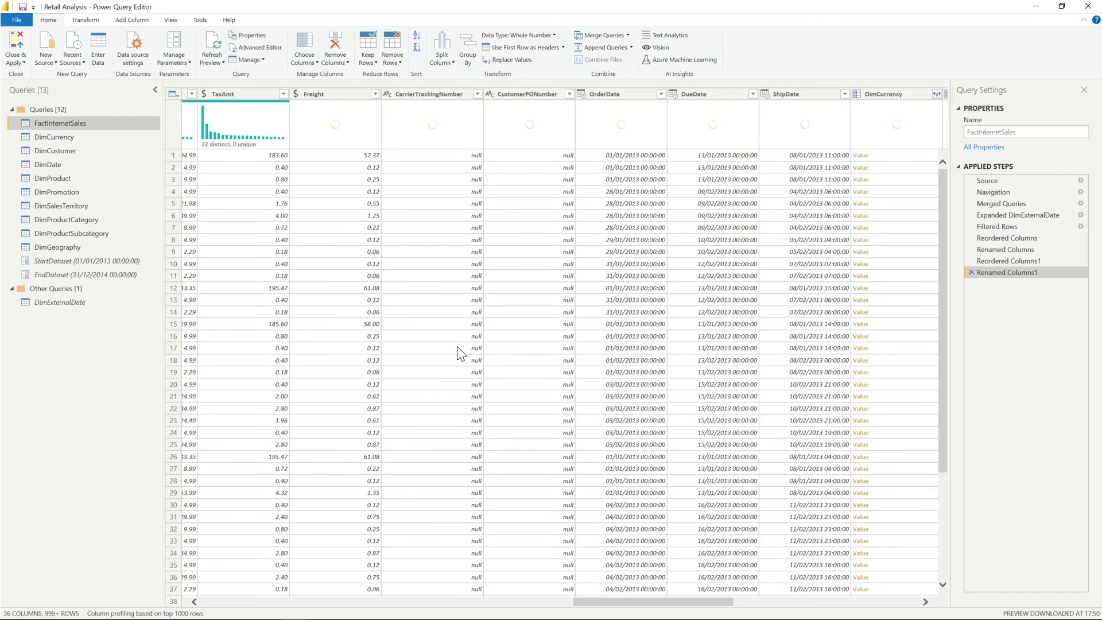
{"action": "left_click", "coordinate": [811, 95]}
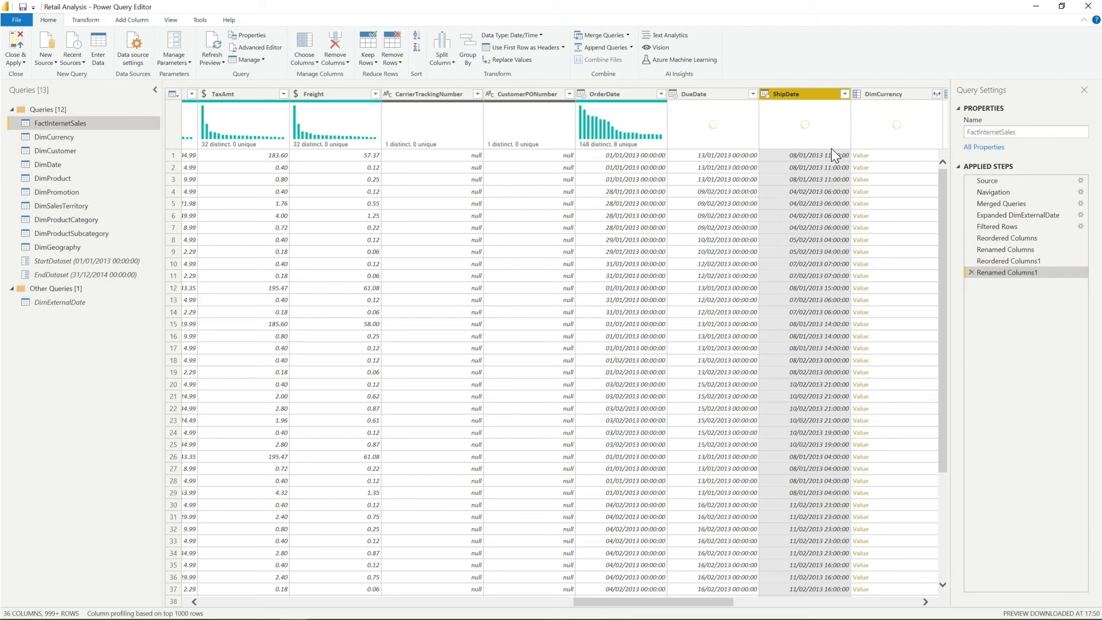
{"action": "mouse_move", "coordinate": [832, 149]}
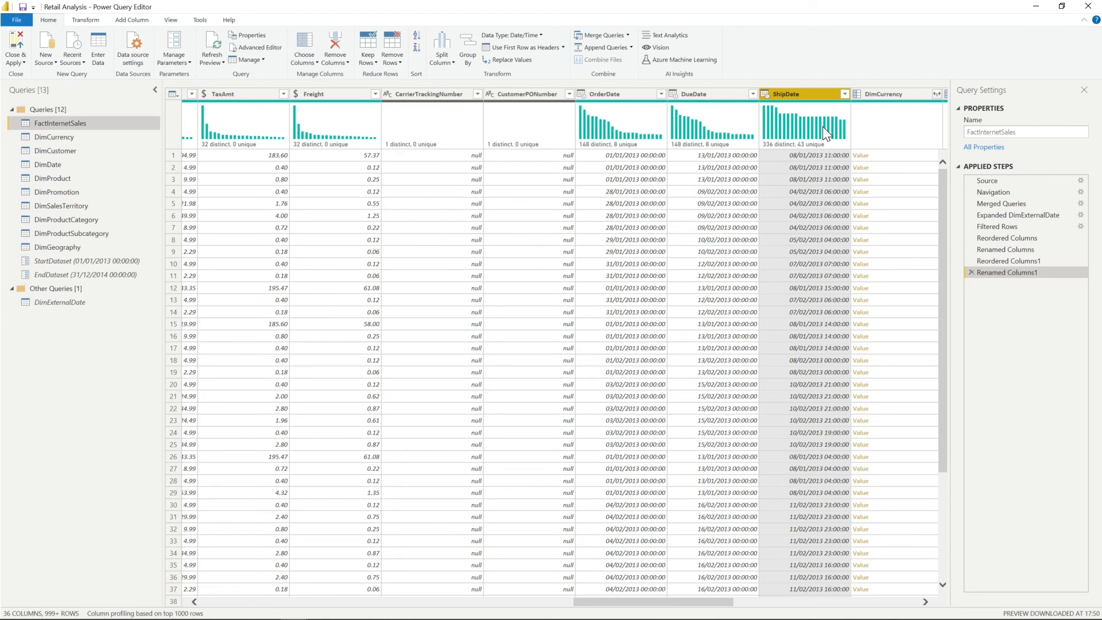
{"action": "left_click", "coordinate": [766, 94]}
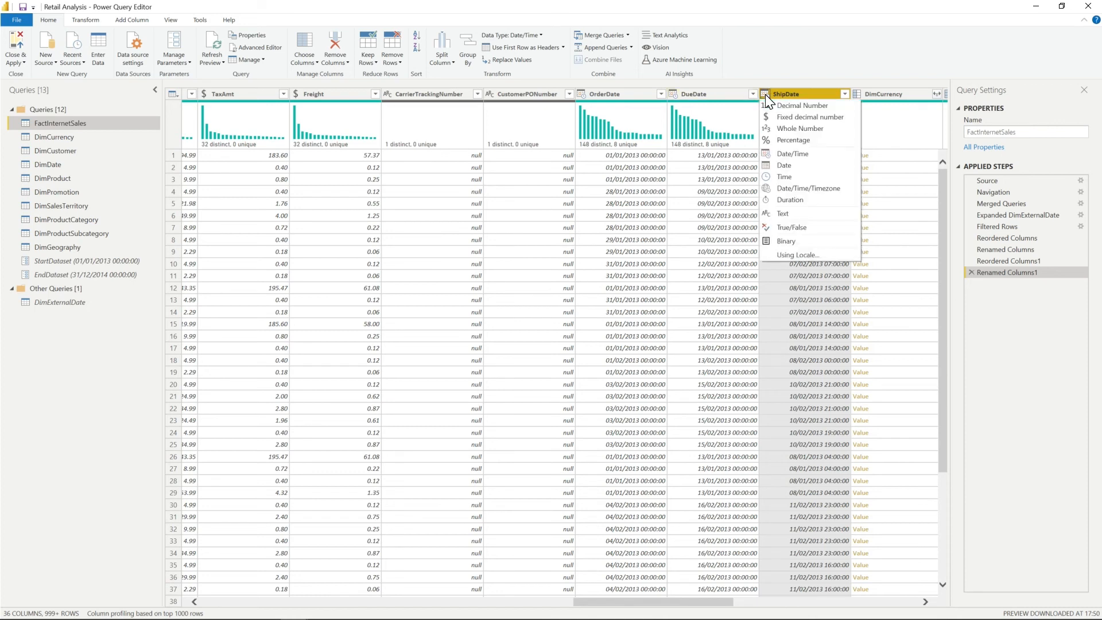
{"action": "left_click", "coordinate": [785, 165]}
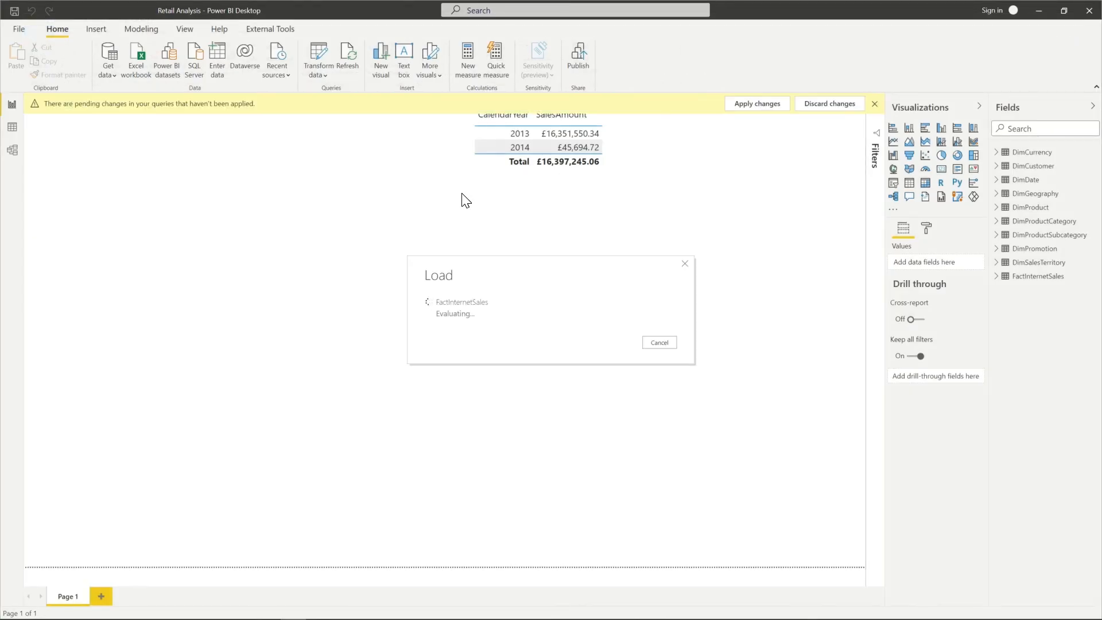
{"action": "left_click", "coordinate": [354, 60]}
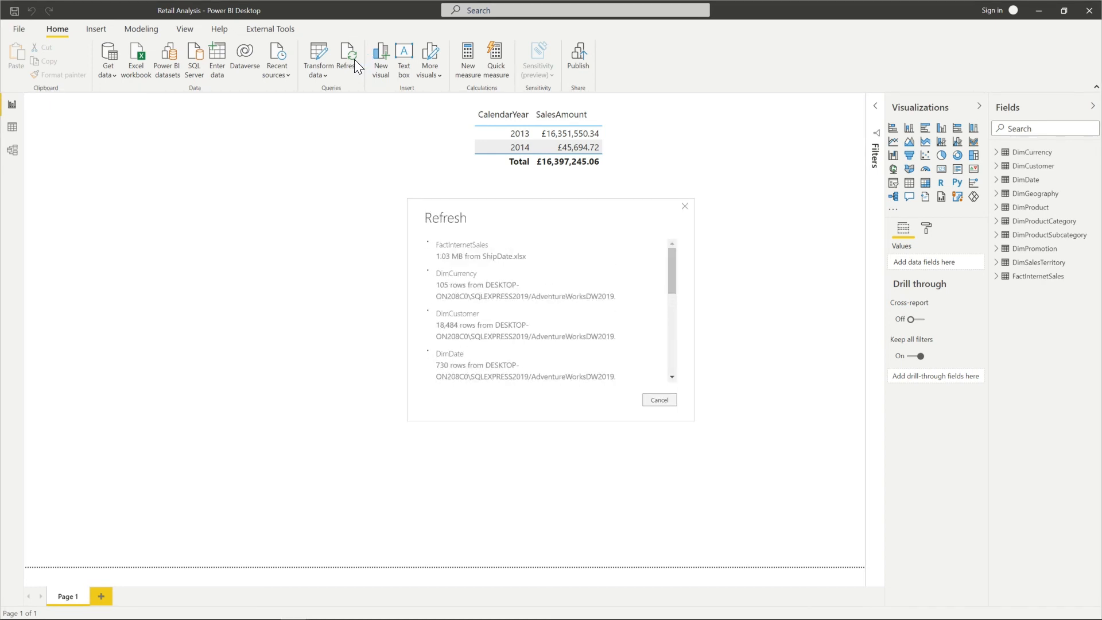
- Launch DAX Studio from Power BI again and load the VertiPaq Analyzer metrics for the refreshed model
{"action": "left_click", "coordinate": [256, 29]}
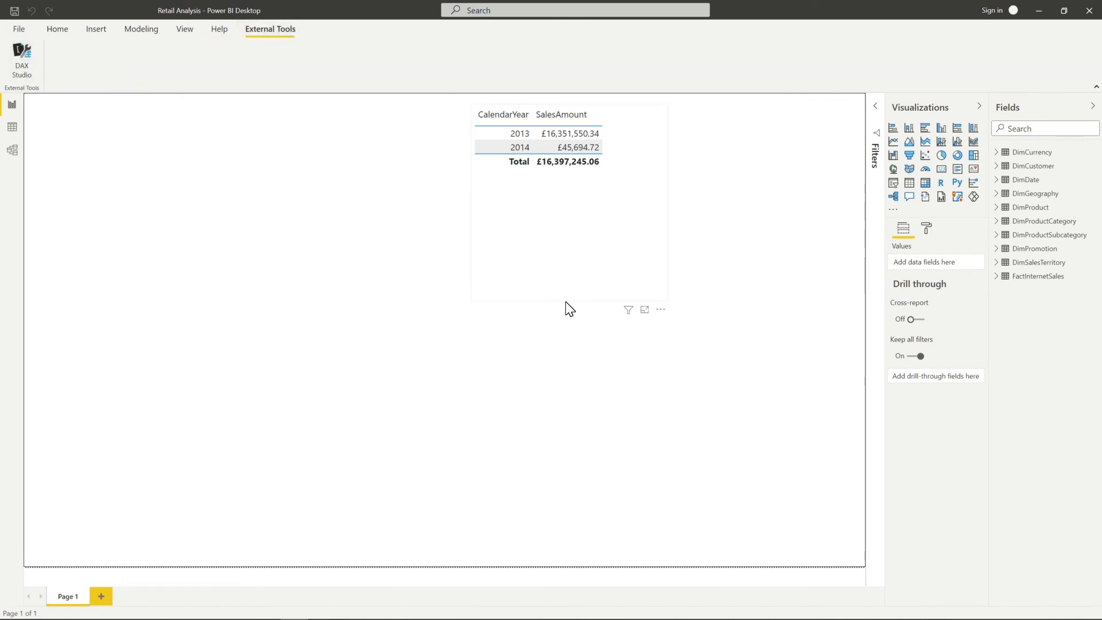
{"action": "left_click", "coordinate": [22, 56]}
{"action": "left_click", "coordinate": [81, 22]}
{"action": "left_click", "coordinate": [99, 62]}
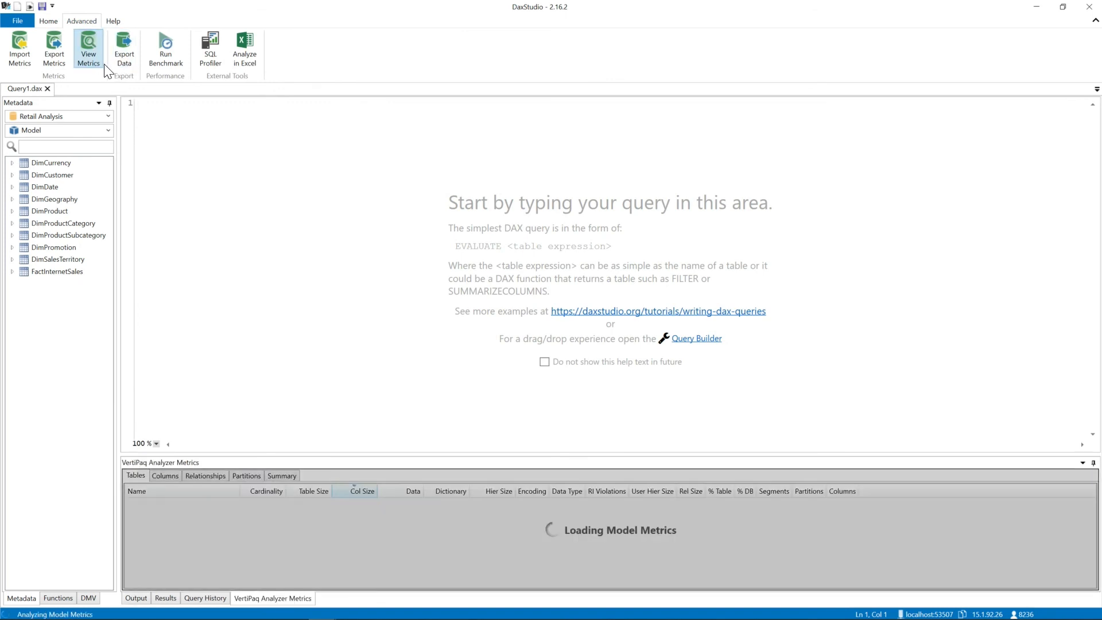
- Enlarge the metrics pane, check the column cardinalities of FactInternetSales and view the total model size in the summary
{"action": "left_click_drag", "start_coordinate": [255, 455], "coordinate": [266, 342]}
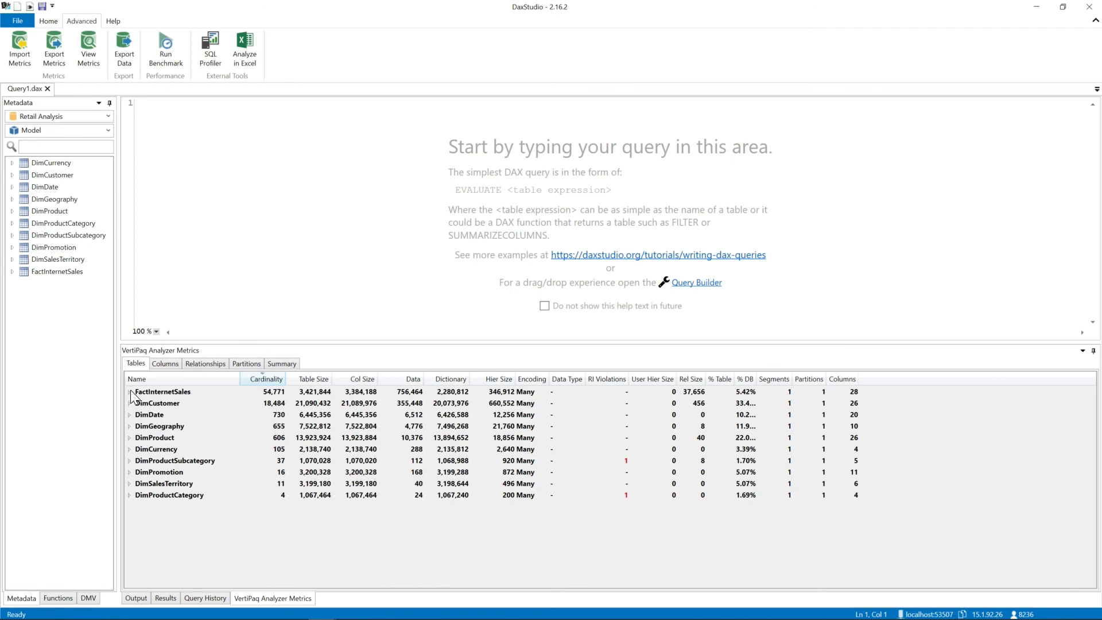
{"action": "left_click", "coordinate": [130, 391]}
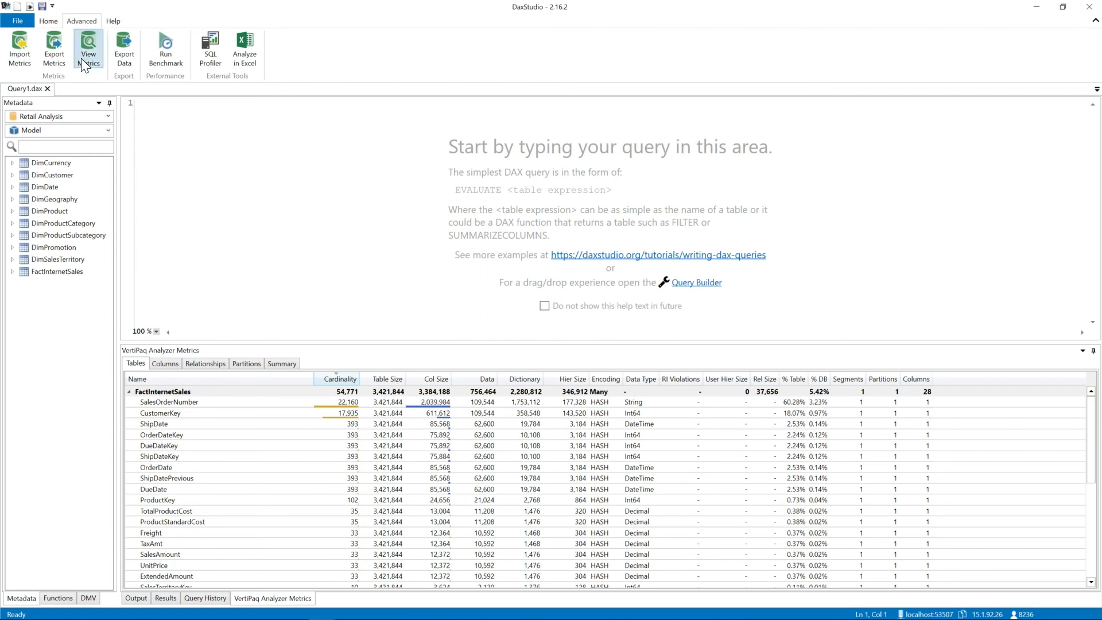
{"action": "left_click", "coordinate": [277, 365]}
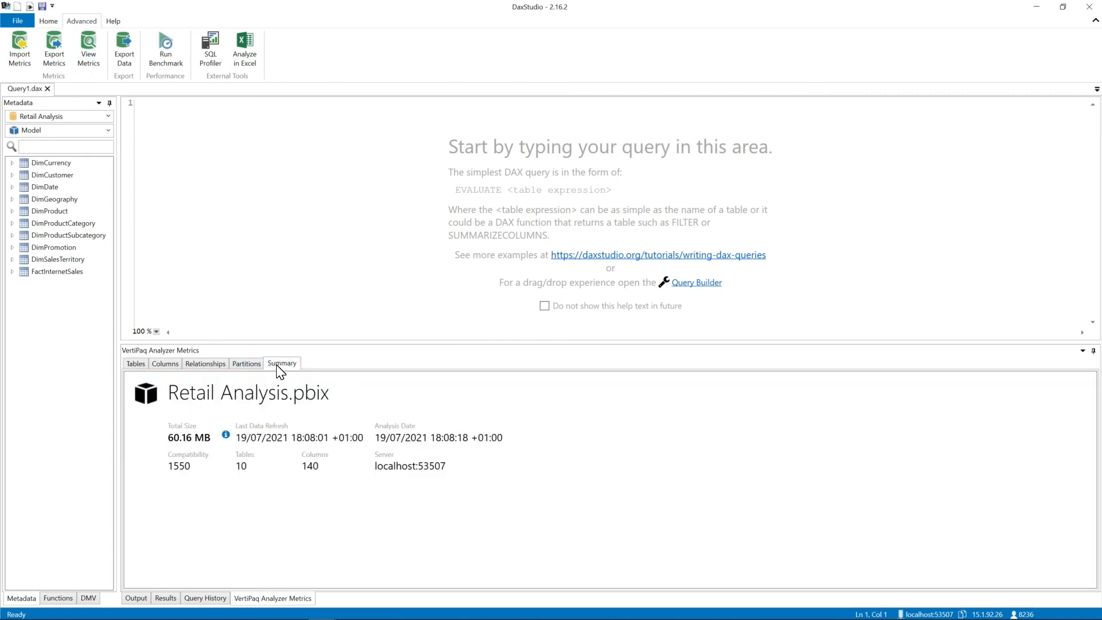